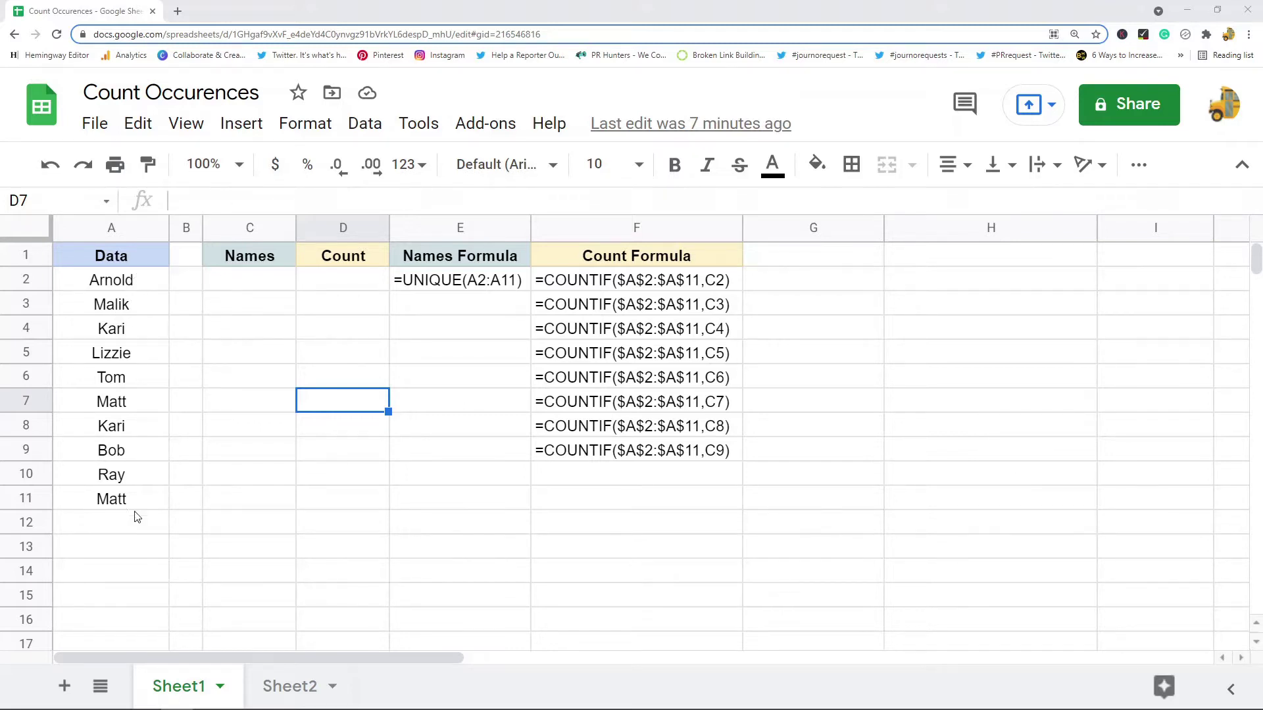
# Enter =UNIQUE(A2:A11) in C2 to list the eight distinct names, Arnold through Ray.
pyautogui.moveTo(133, 500); pyautogui.dragTo(134, 287)
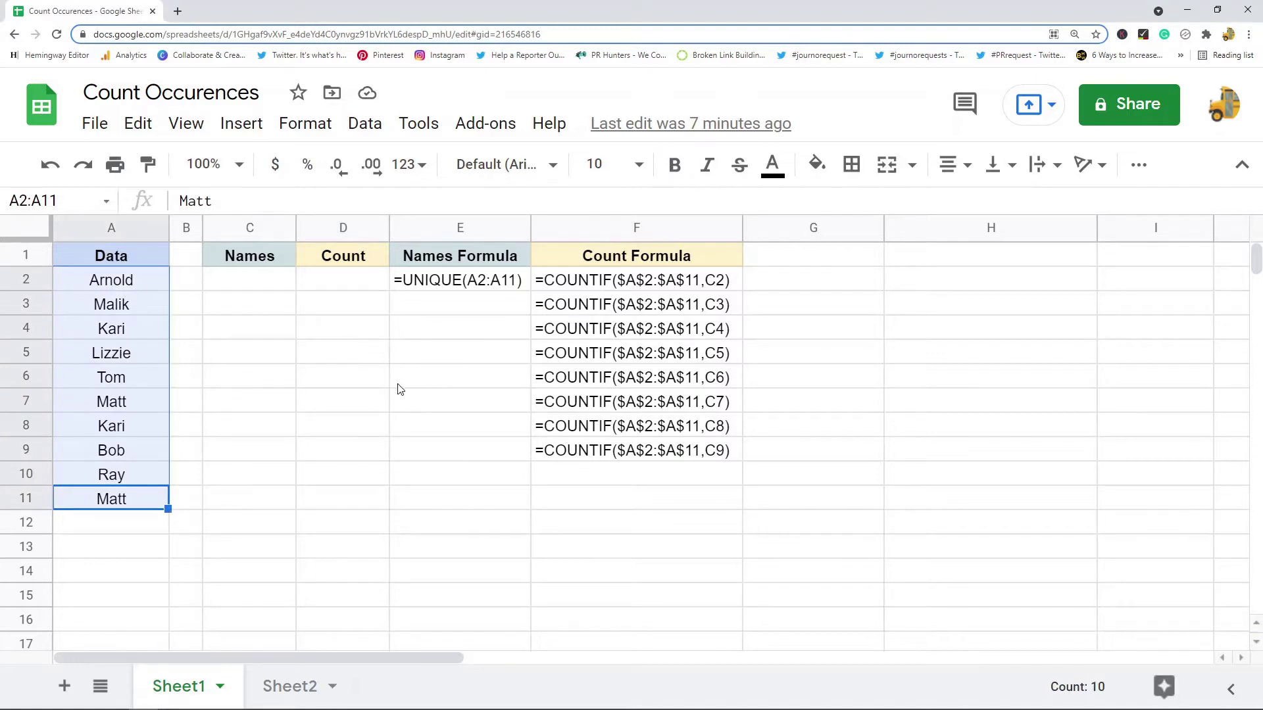
pyautogui.moveTo(149, 283); pyautogui.dragTo(128, 499)
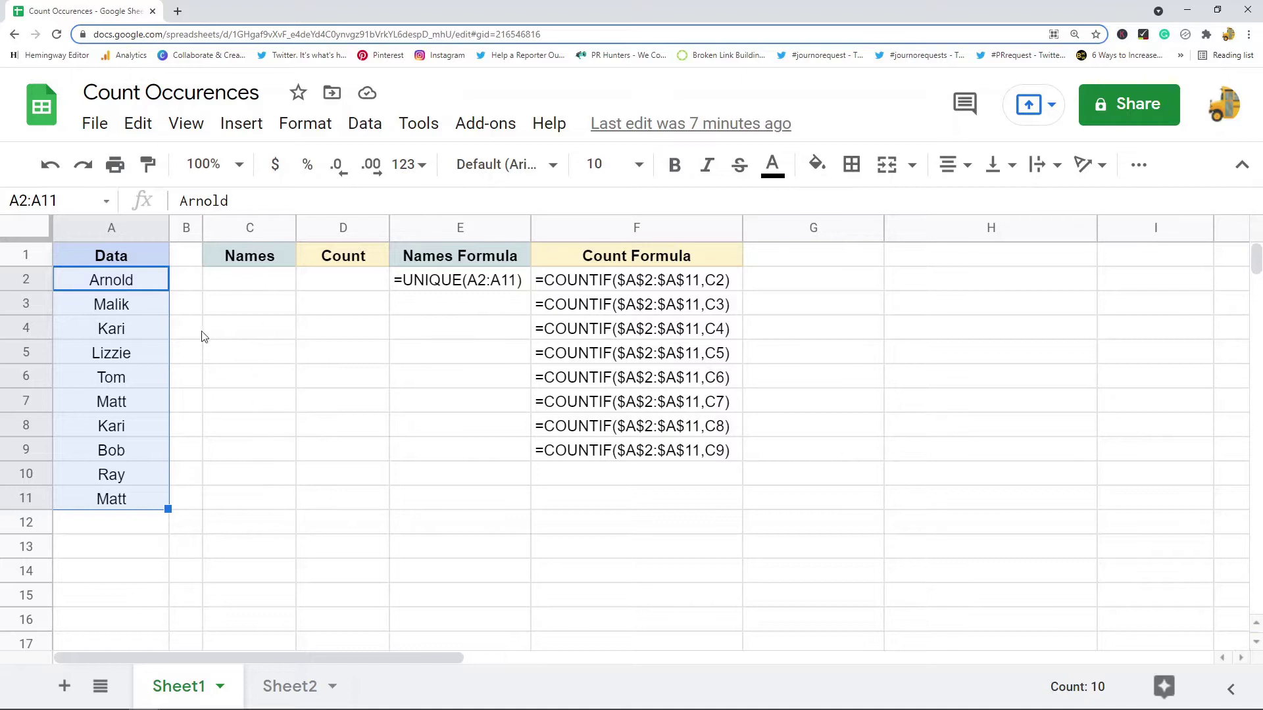
pyautogui.click(288, 417)
pyautogui.click(273, 289)
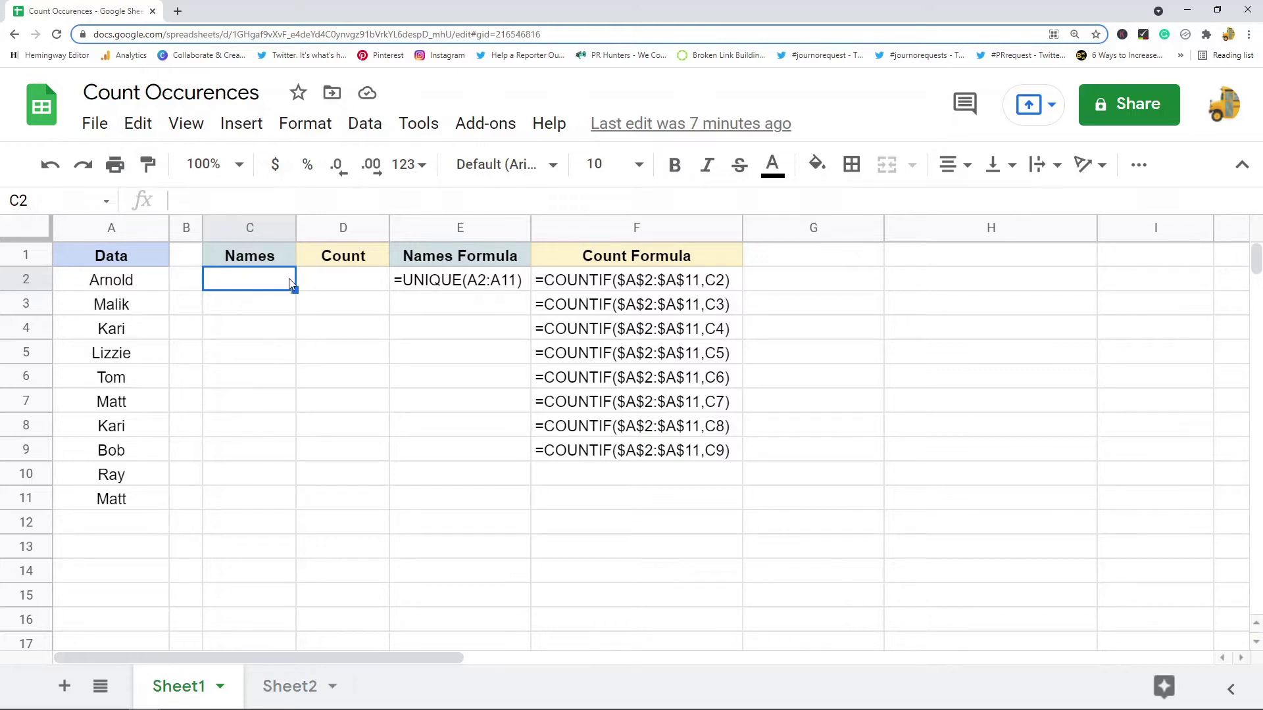
pyautogui.write('=')
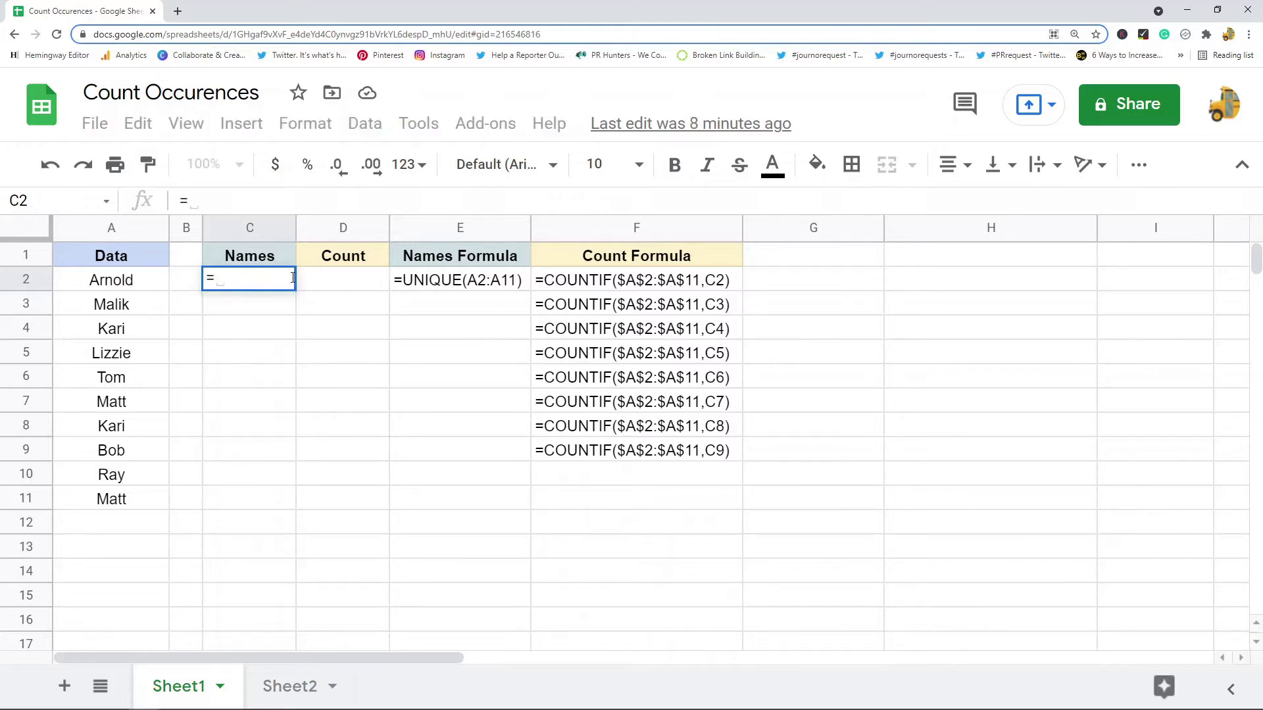
pyautogui.write('UNIQUE')
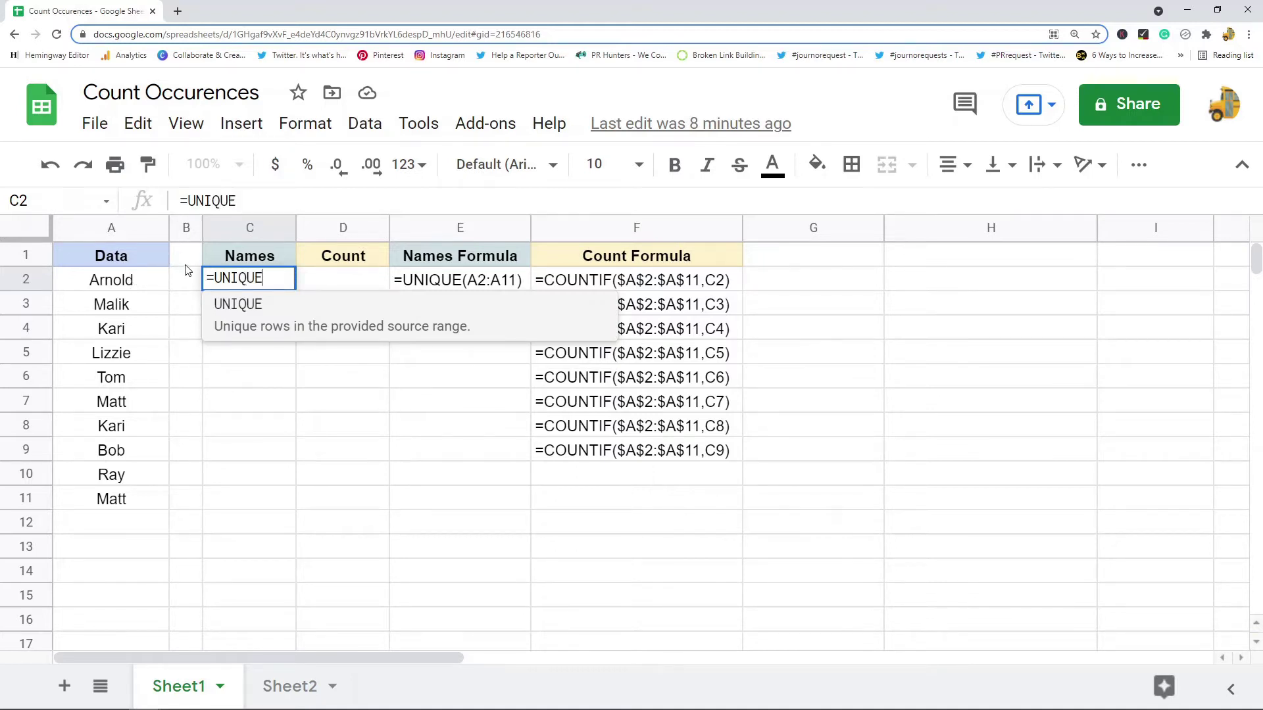
pyautogui.write('(')
pyautogui.click(145, 288)
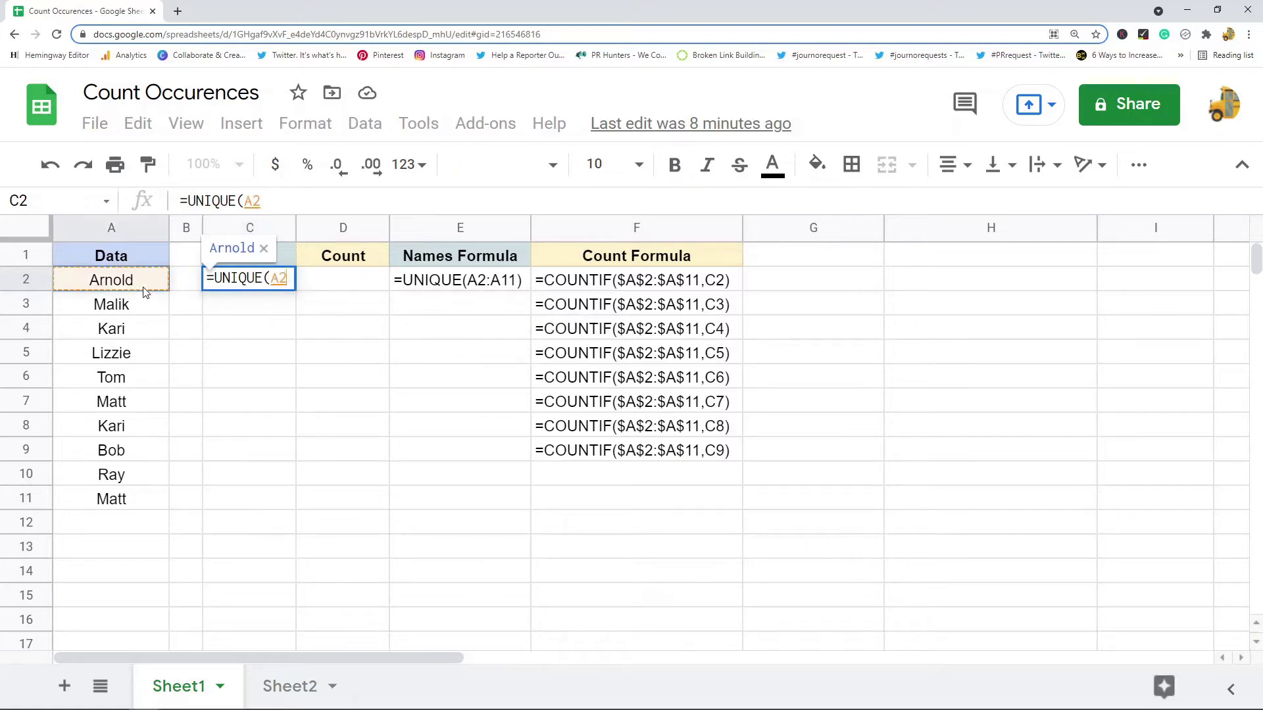
pyautogui.keyDown('shift'); pyautogui.click(124, 508); pyautogui.keyUp('shift')
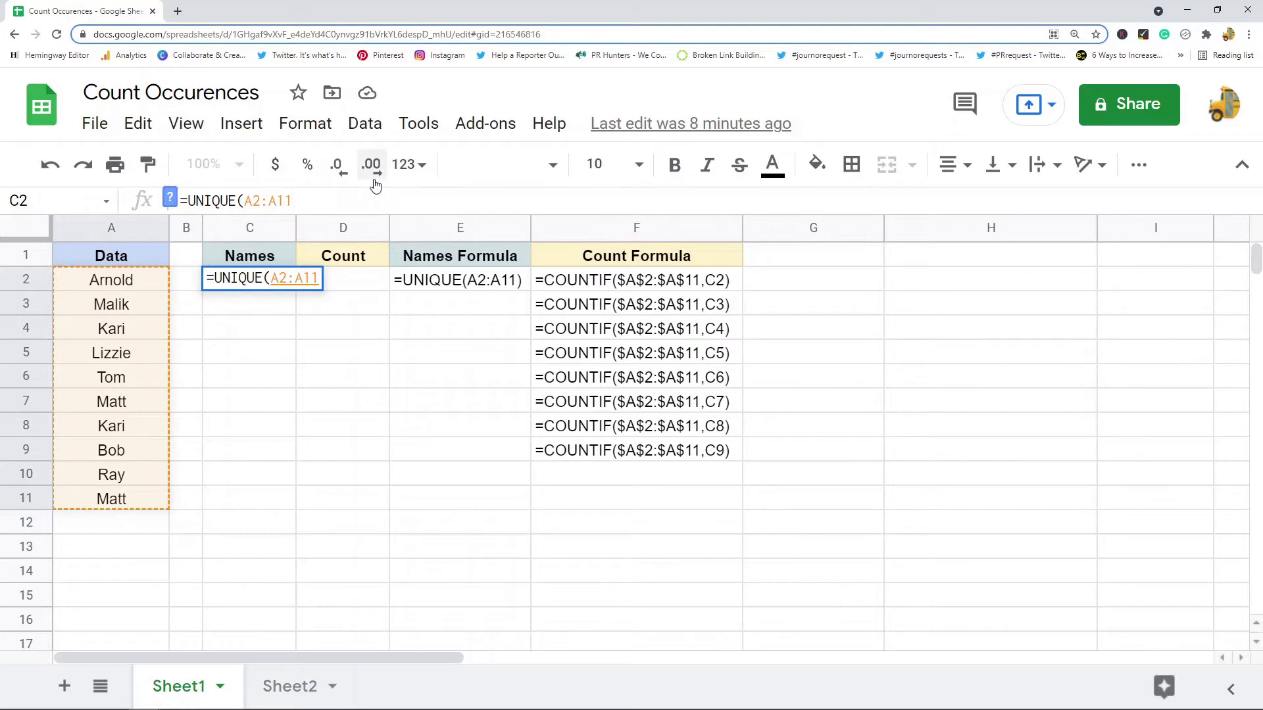
pyautogui.write(')')
pyautogui.press('Return')
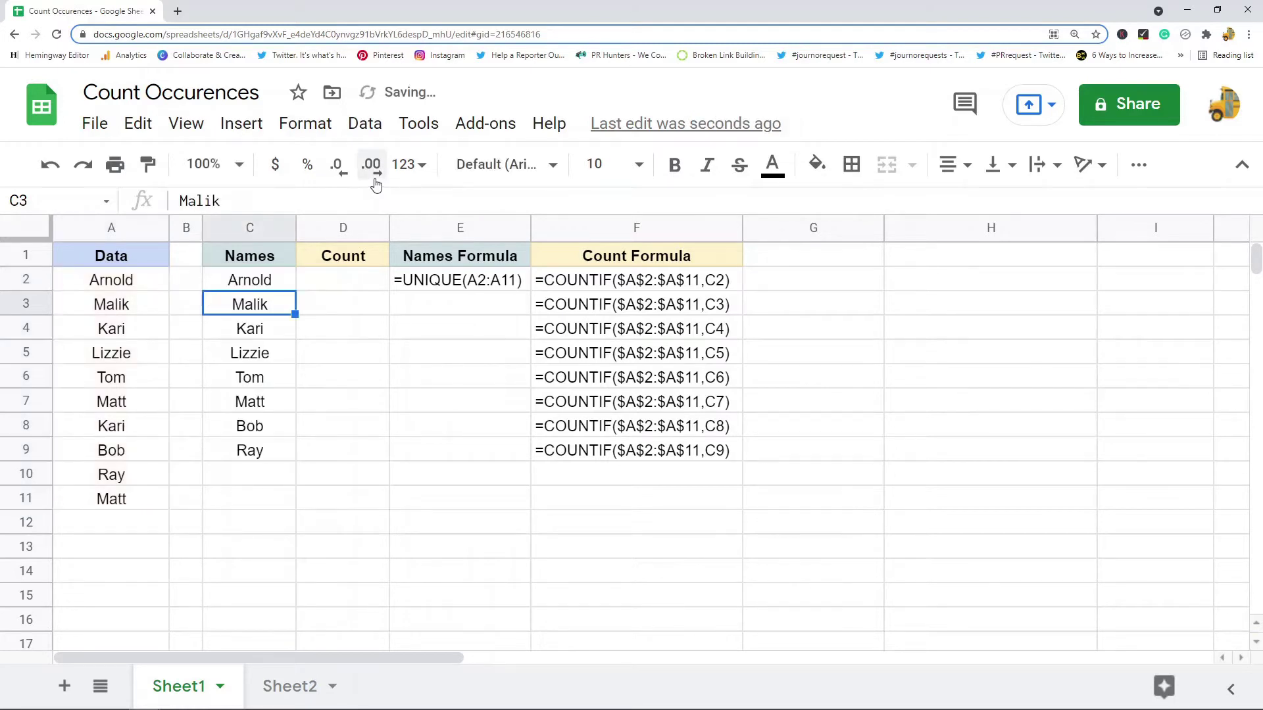
pyautogui.moveTo(250, 453); pyautogui.dragTo(270, 287)
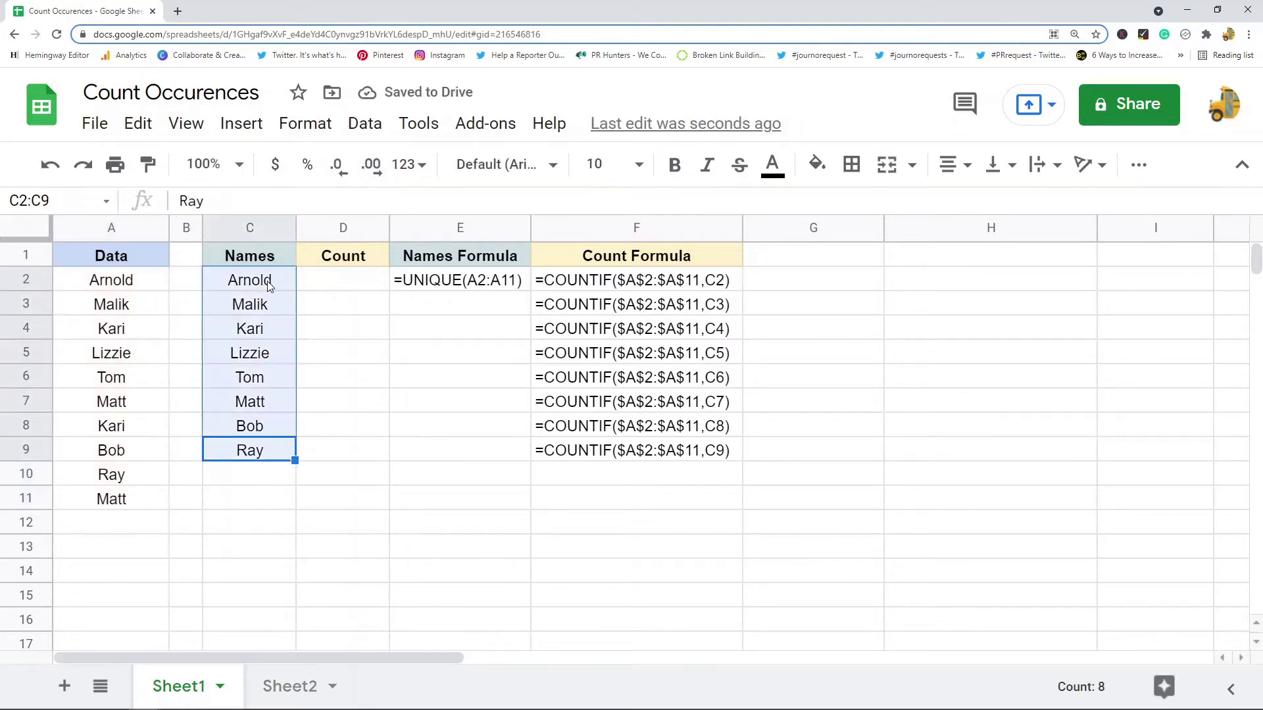
# Enter =COUNTIF($A$2:$A$11,C2) in D2, which returns 1 for Arnold.
pyautogui.click(347, 289)
pyautogui.write('=countif(')
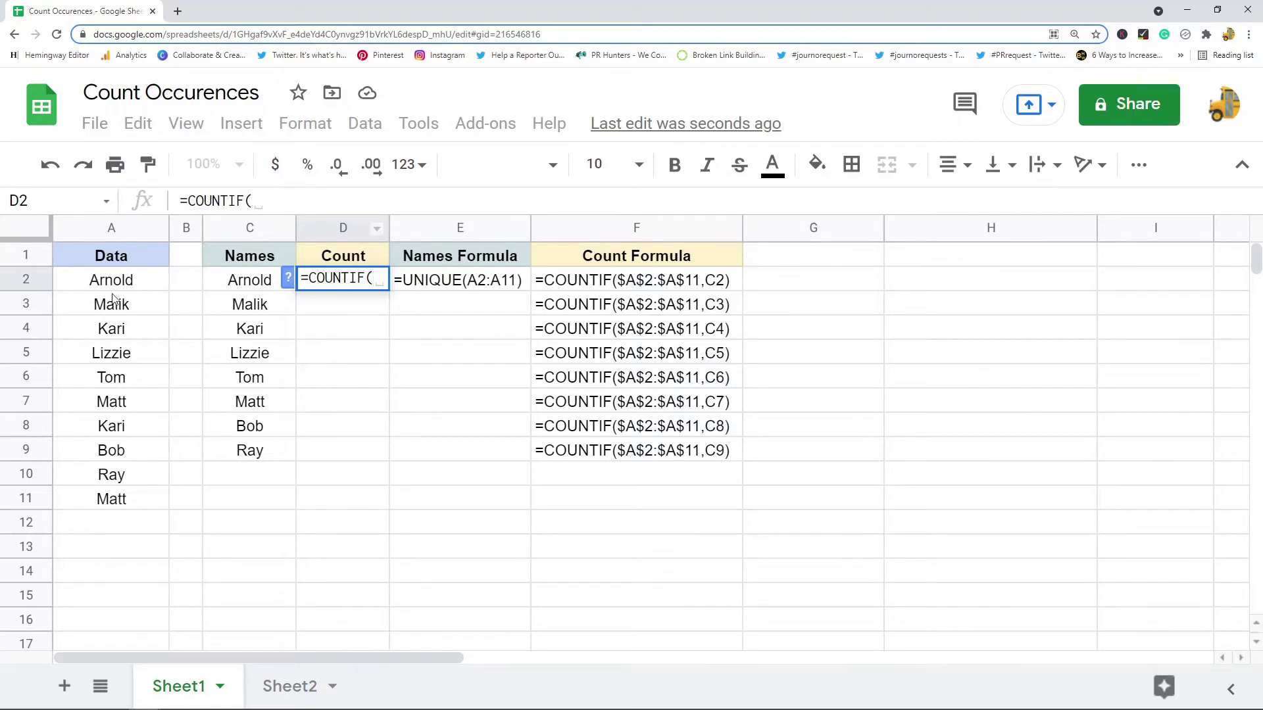
pyautogui.moveTo(122, 286); pyautogui.dragTo(122, 508)
pyautogui.click(318, 197)
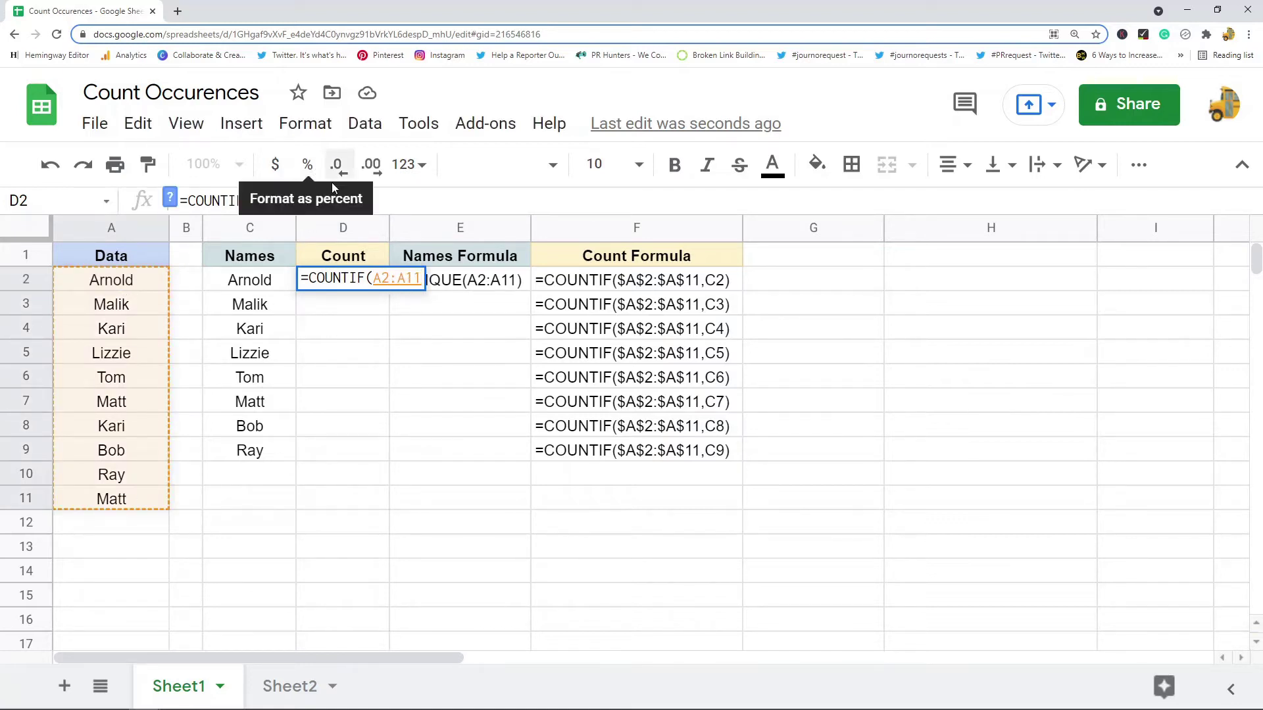
pyautogui.press('F4')
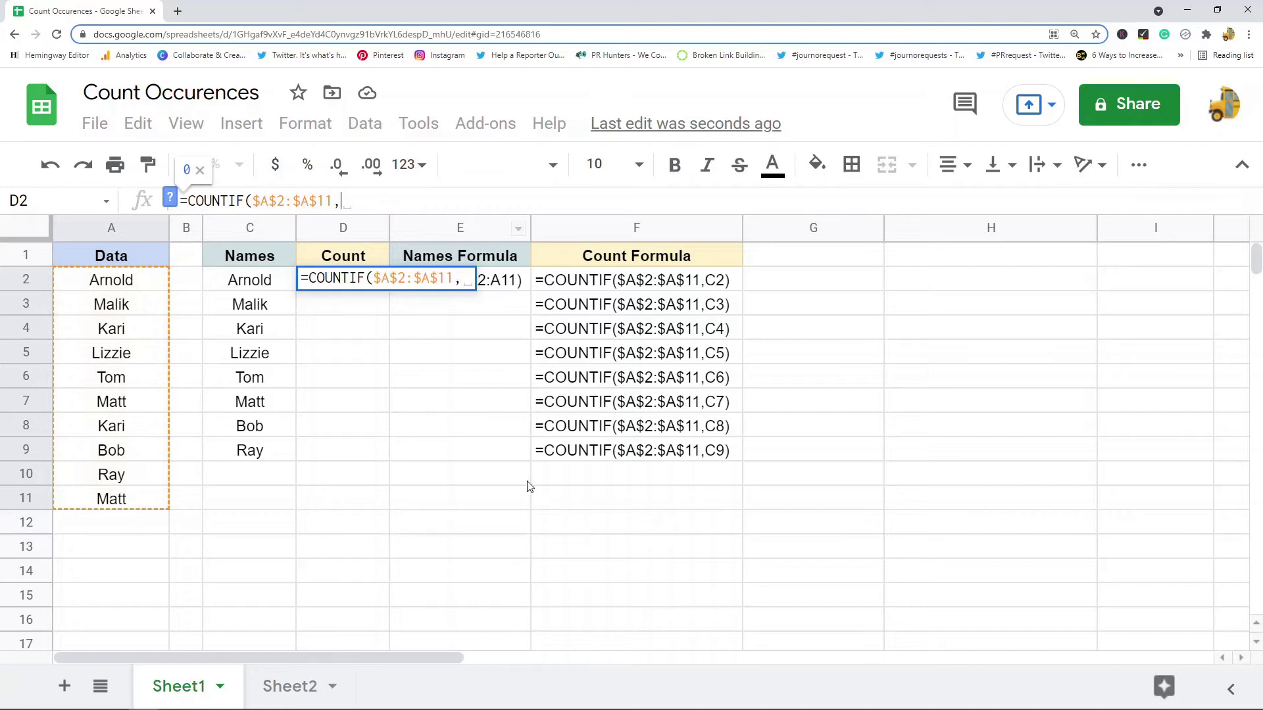
pyautogui.click(279, 288)
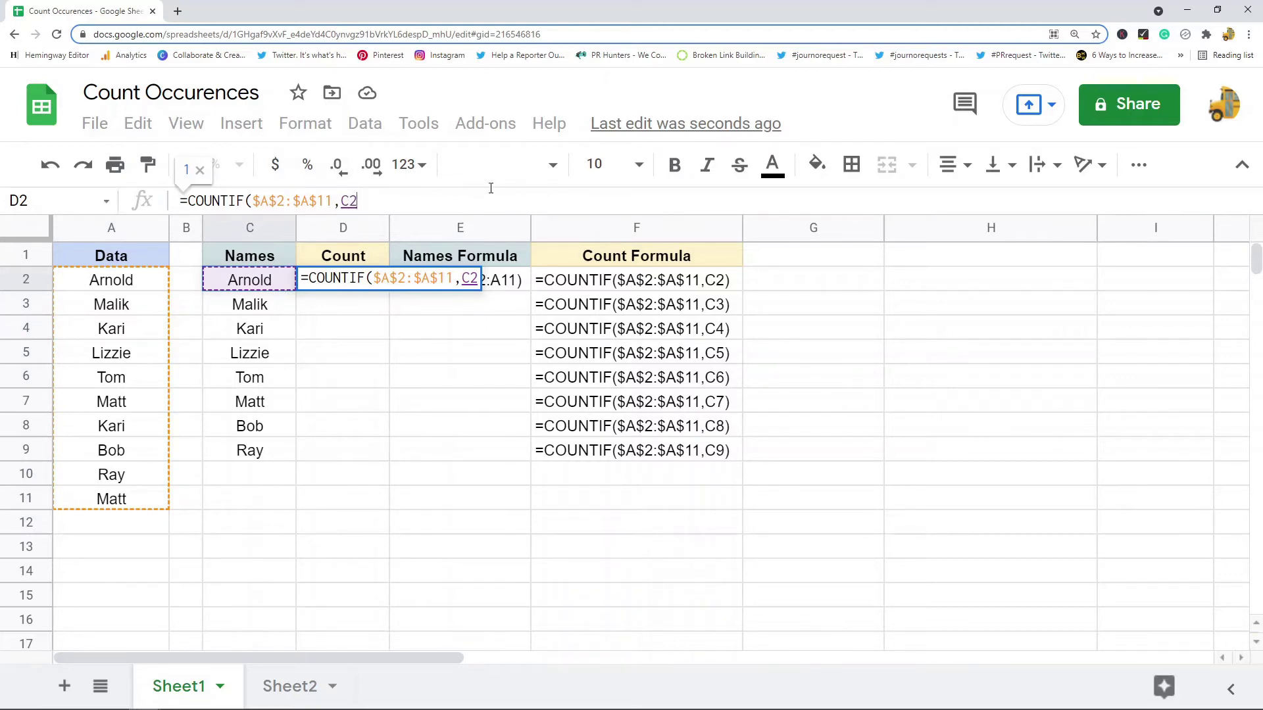
pyautogui.write(')')
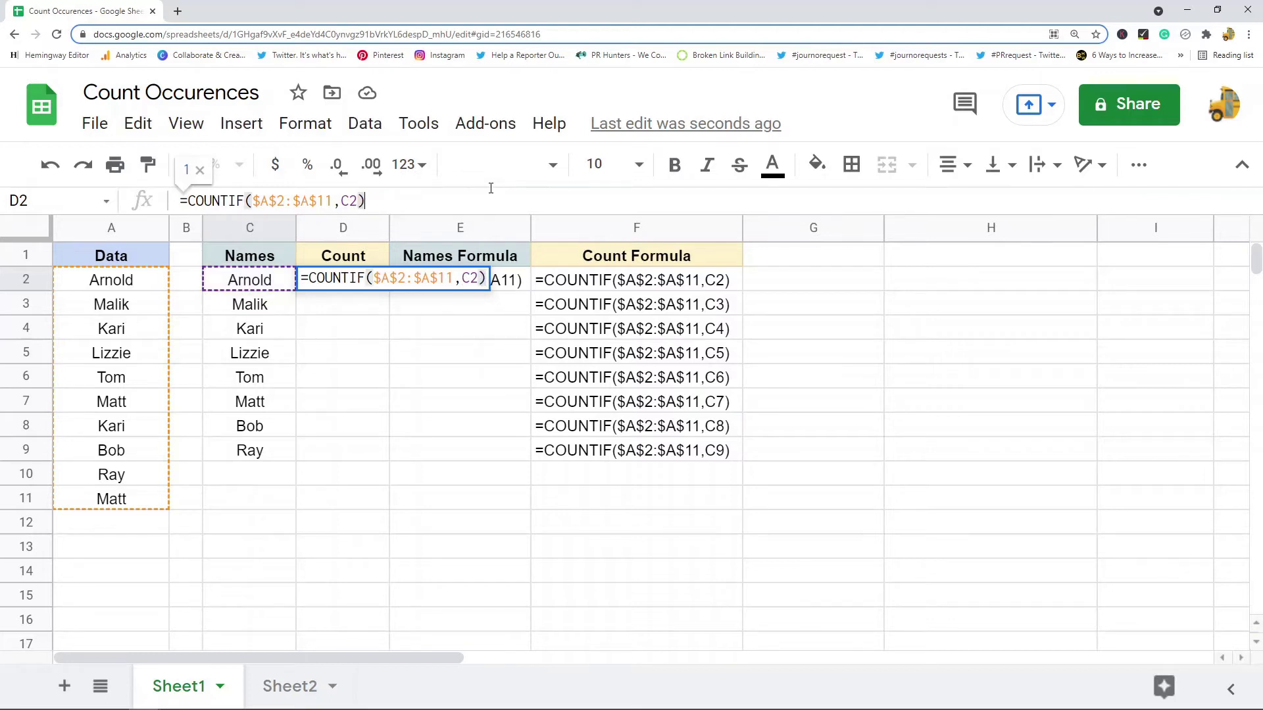
pyautogui.press('Return')
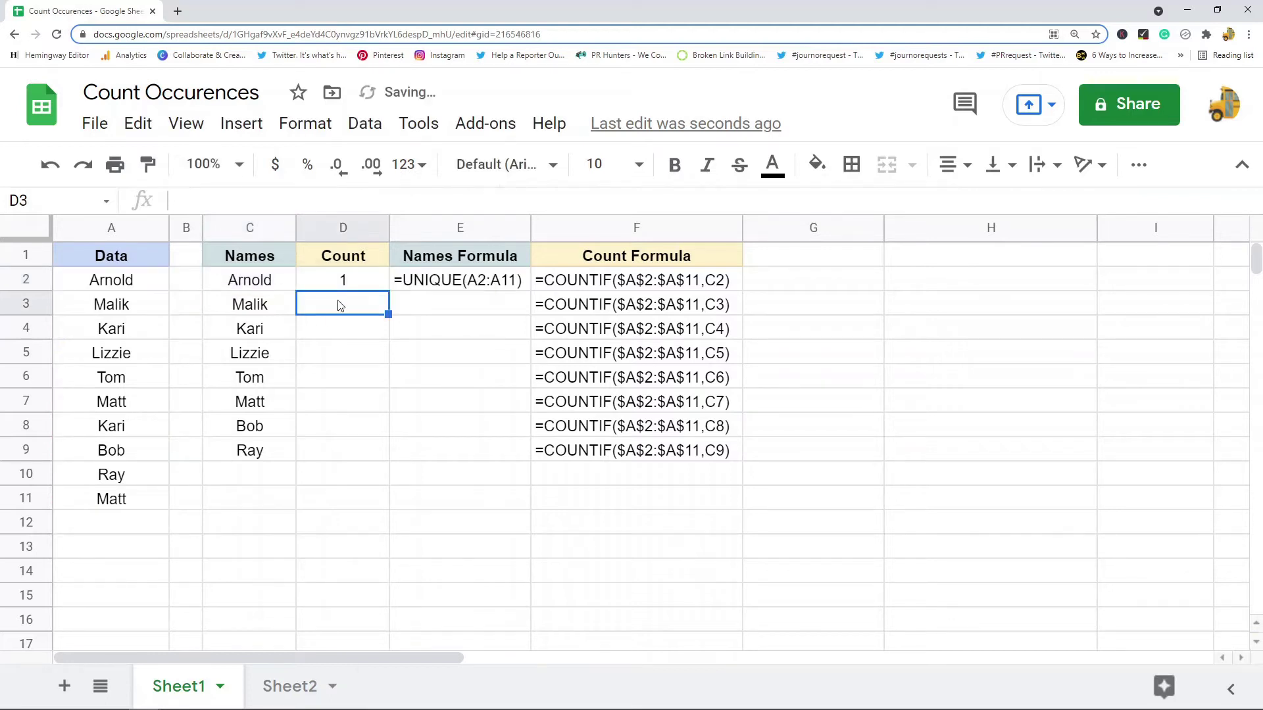
# Copy the D2 COUNTIF formula down into D3:D9.
pyautogui.click(342, 289)
pyautogui.hotkey('ctrl', 'c')
pyautogui.moveTo(343, 314); pyautogui.dragTo(343, 464)
pyautogui.moveTo(341, 450); pyautogui.dragTo(343, 318)
pyautogui.hotkey('ctrl', 'v')
pyautogui.click(445, 349)
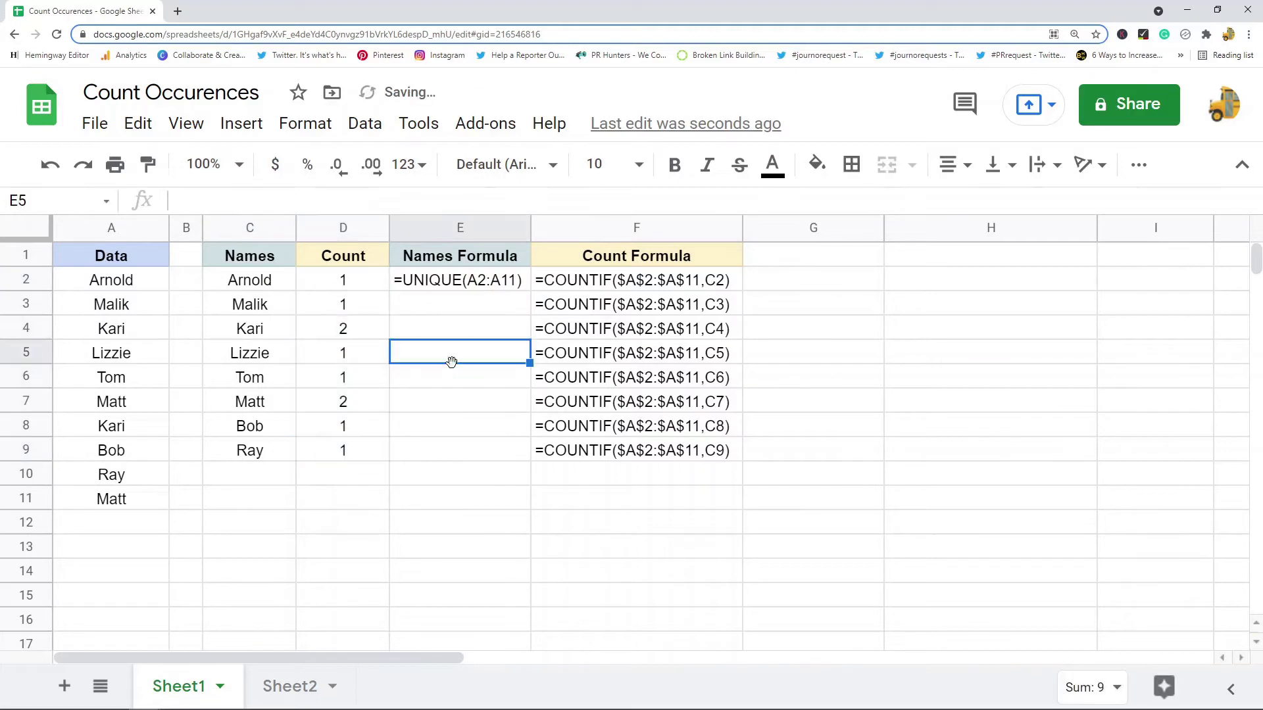
# Check the counts against the Data list, confirming Kari and Matt each appear twice.
pyautogui.click(356, 284)
pyautogui.click(352, 332)
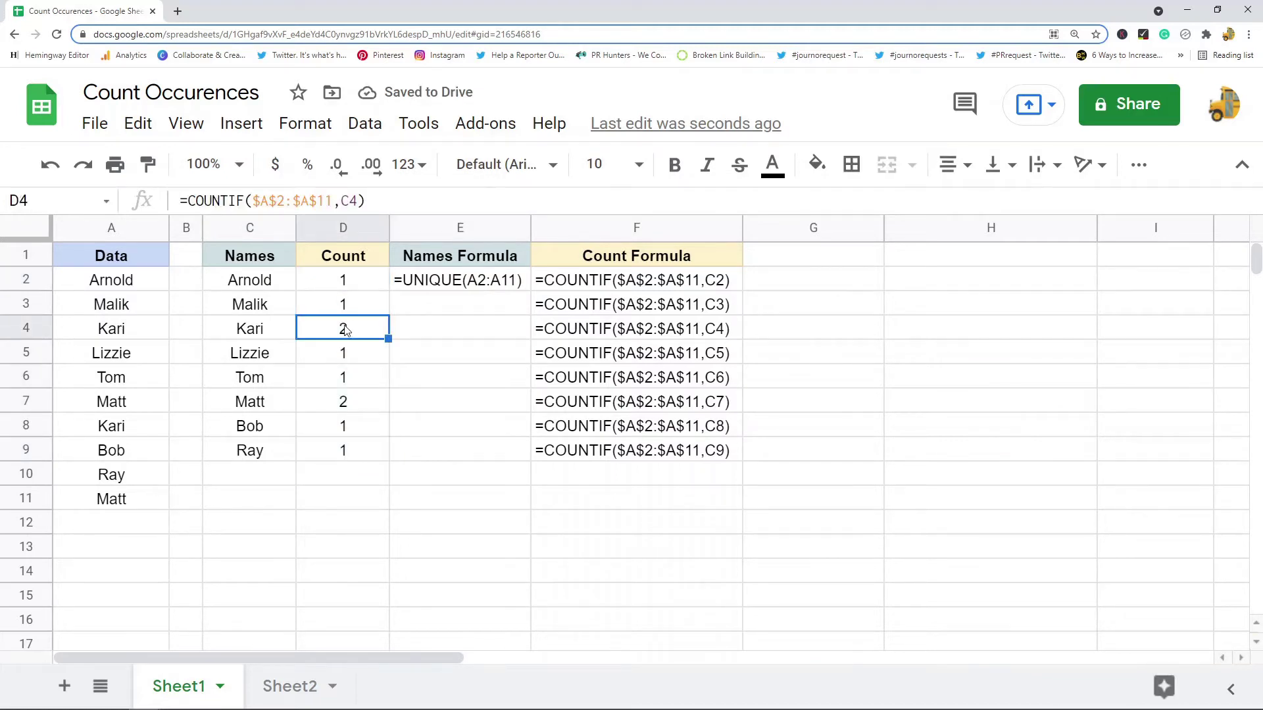
pyautogui.click(356, 283)
pyautogui.keyDown('shift'); pyautogui.click(365, 459); pyautogui.keyUp('shift')
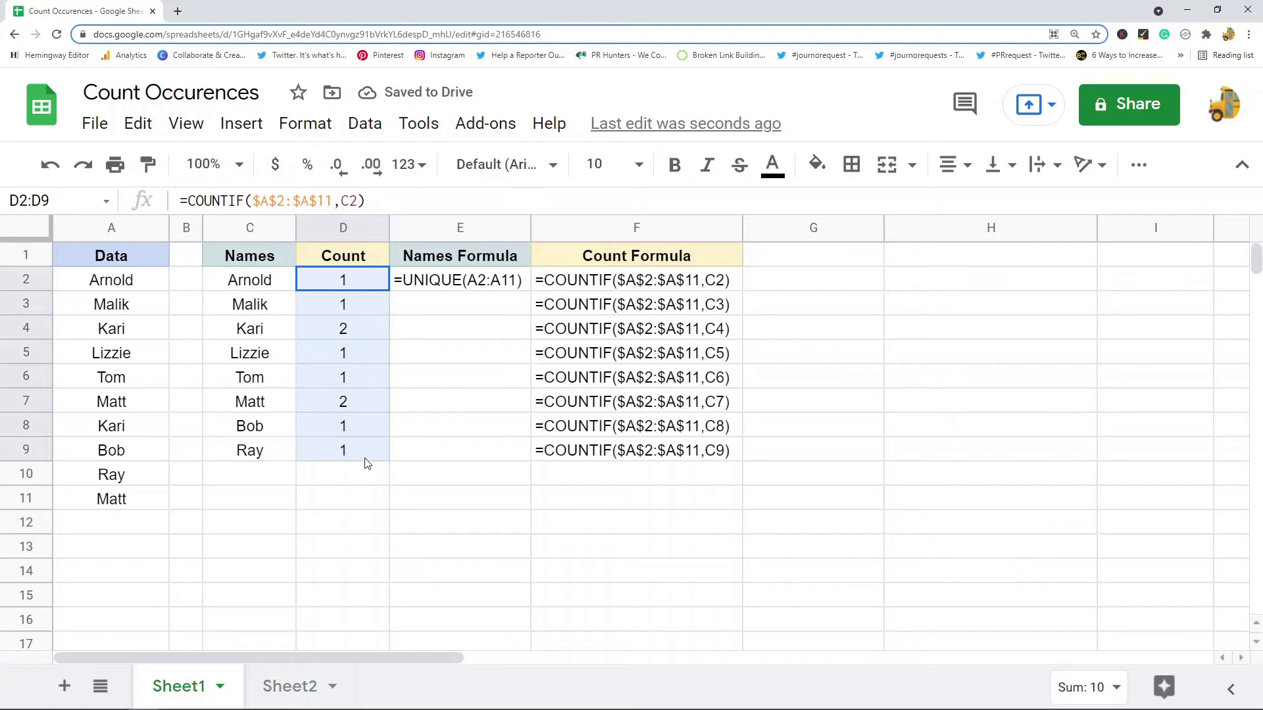
pyautogui.moveTo(282, 329); pyautogui.dragTo(328, 333)
pyautogui.moveTo(335, 403); pyautogui.dragTo(312, 403)
pyautogui.click(115, 409)
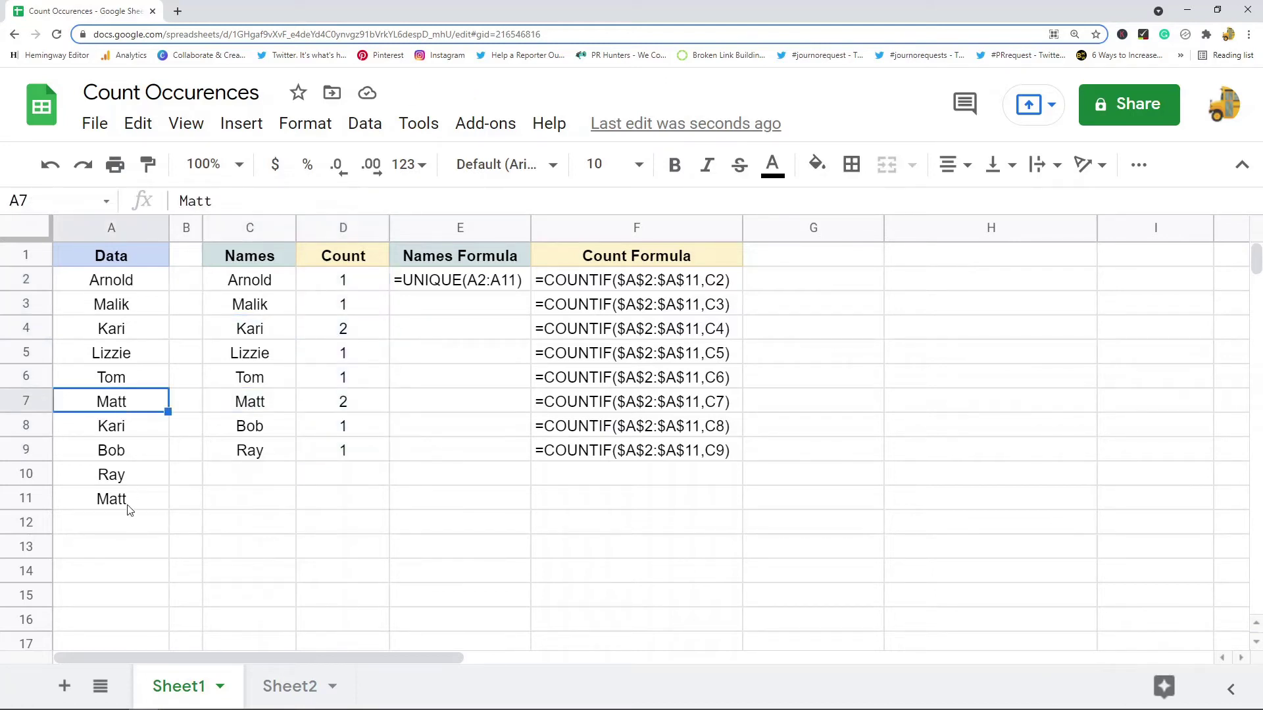
pyautogui.click(127, 504)
pyautogui.click(134, 432)
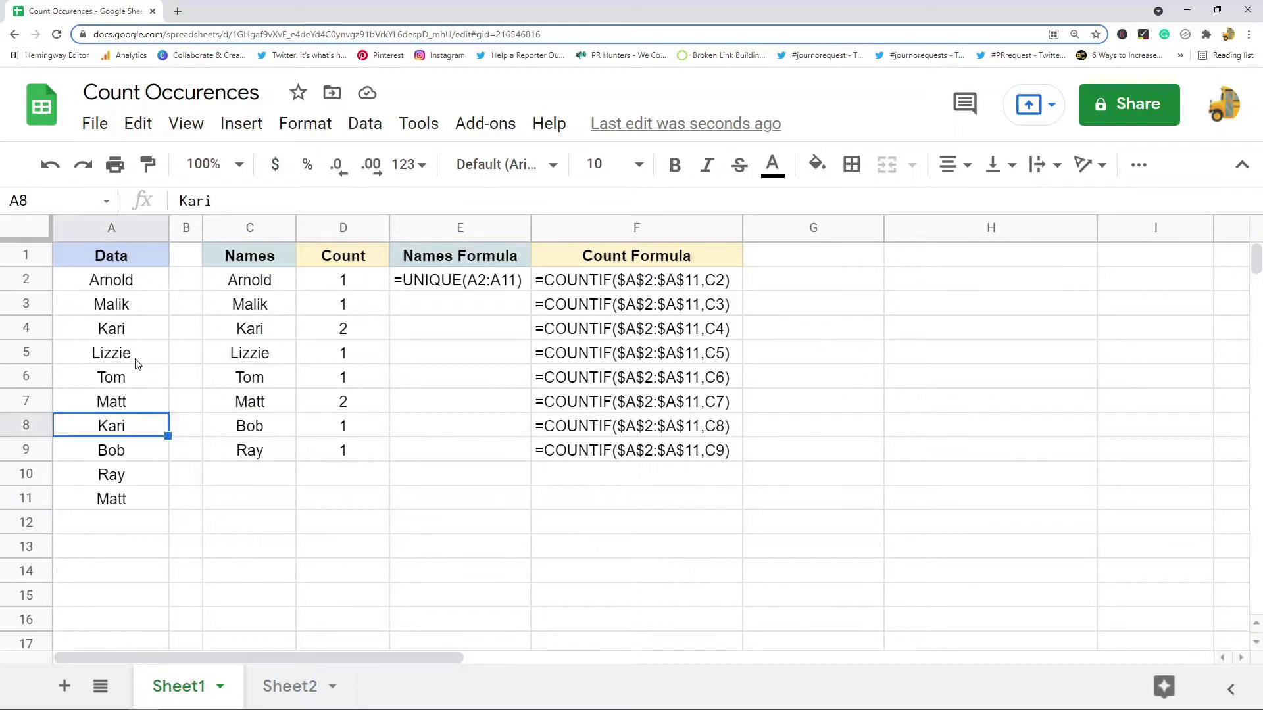
pyautogui.click(136, 338)
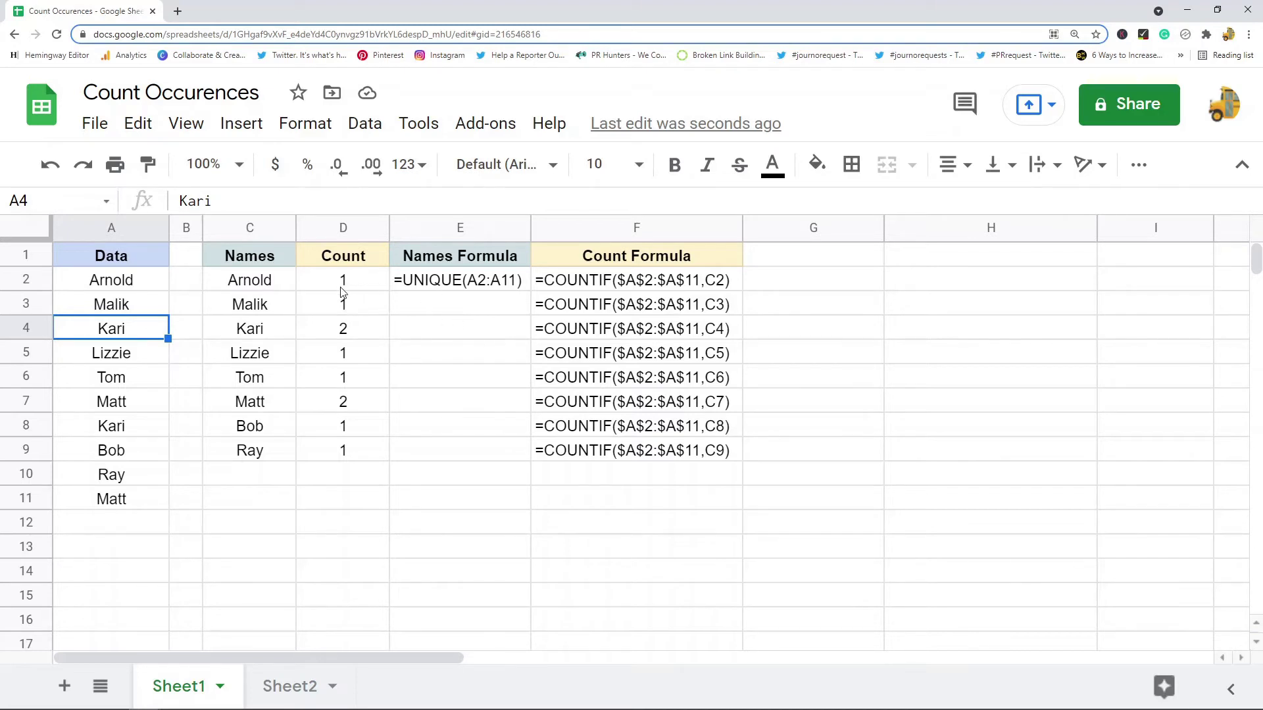
# Paste the distinct names in C2:C9 back over themselves as plain values.
pyautogui.moveTo(258, 295); pyautogui.dragTo(245, 456)
pyautogui.hotkey('ctrl', 'c')
pyautogui.rightClick(271, 291)
pyautogui.moveTo(498, 279)
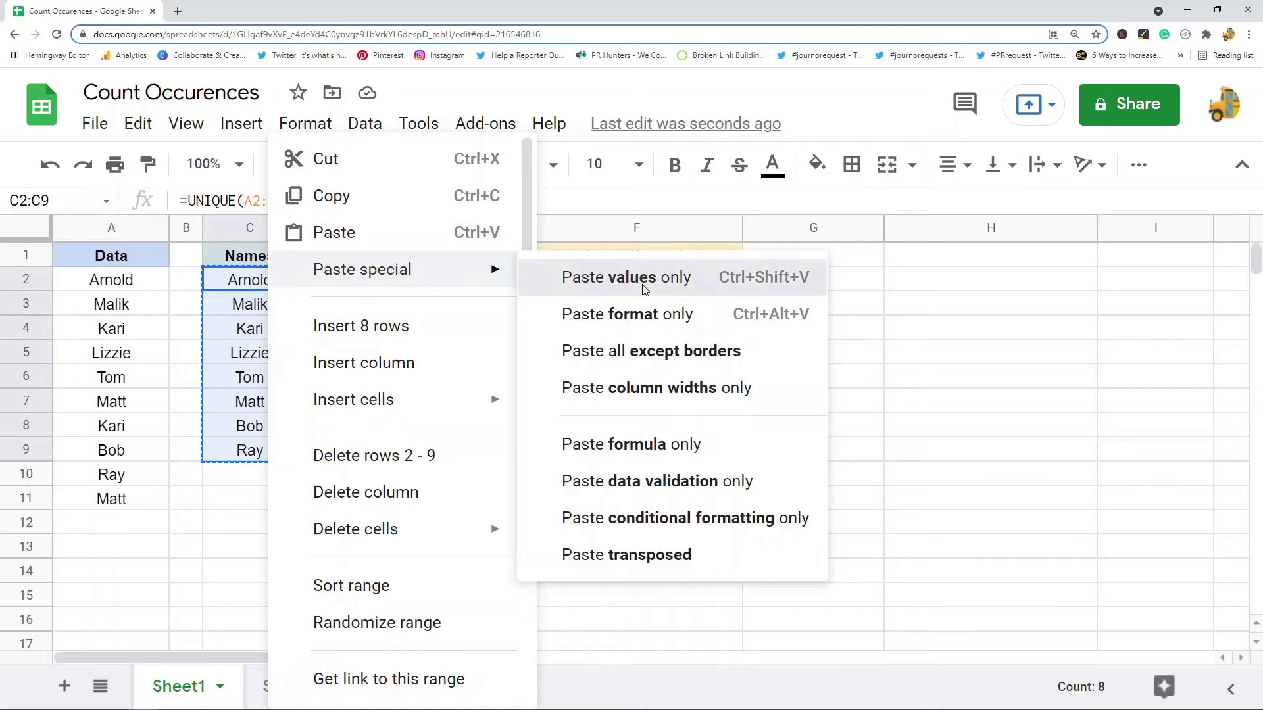
pyautogui.click(625, 277)
pyautogui.doubleClick(139, 350)
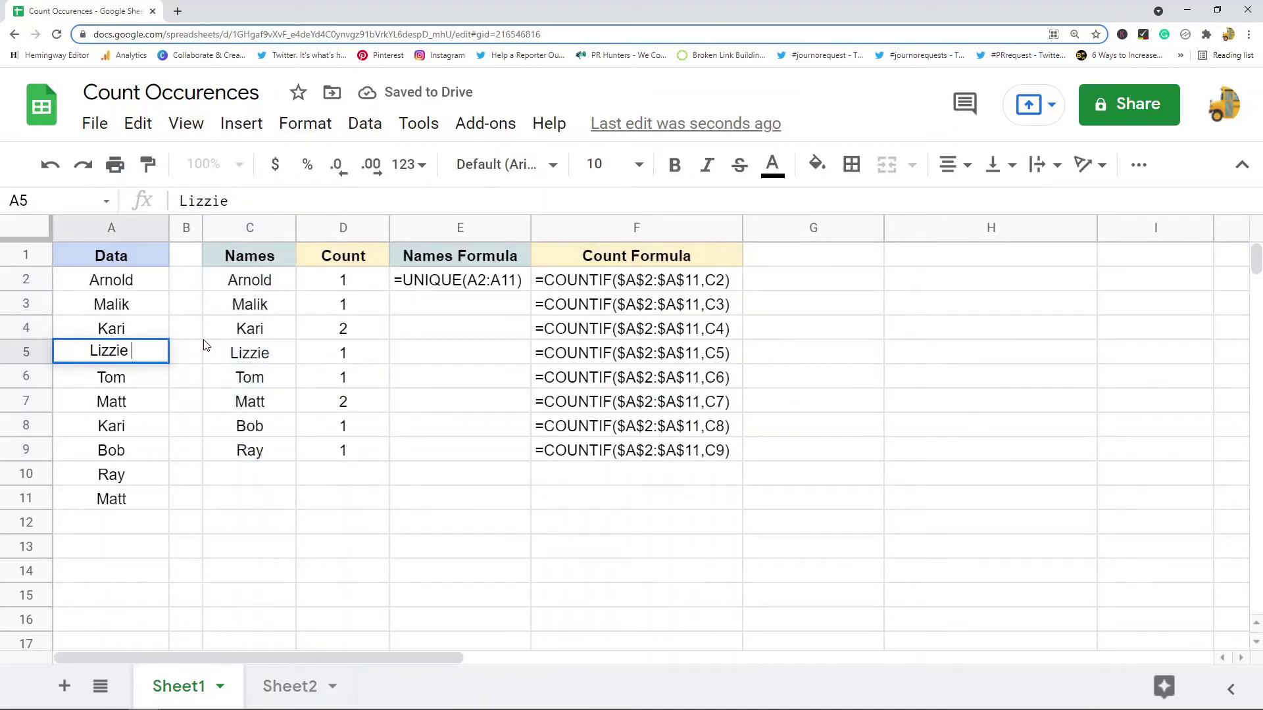
pyautogui.write('Olson')
pyautogui.doubleClick(164, 328)
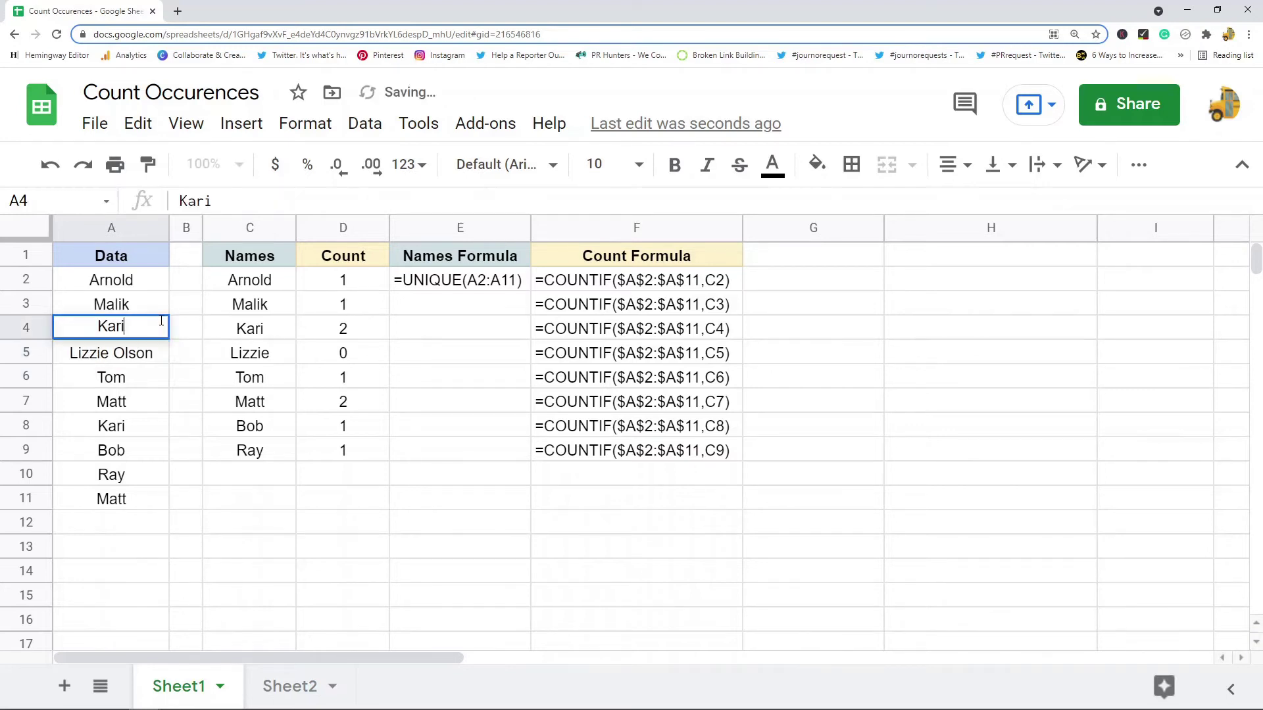
pyautogui.write('Anne')
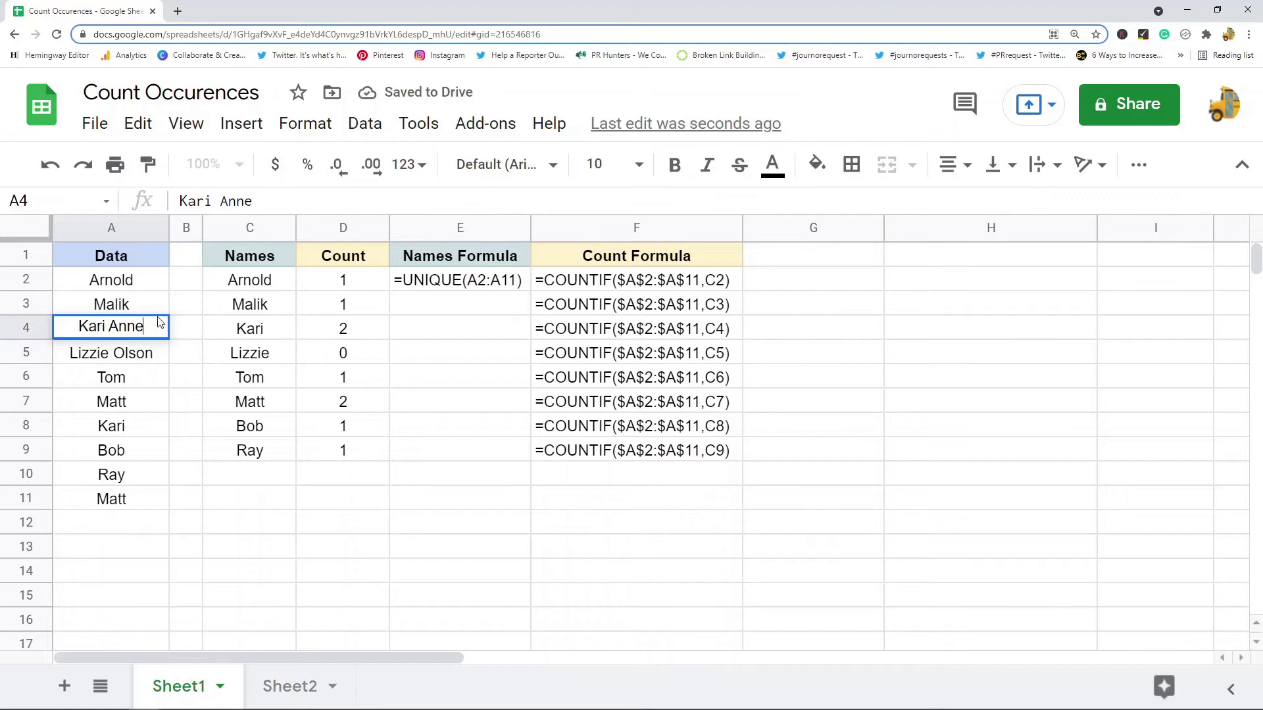
pyautogui.click(162, 284)
pyautogui.doubleClick(161, 301)
pyautogui.write('Anderson')
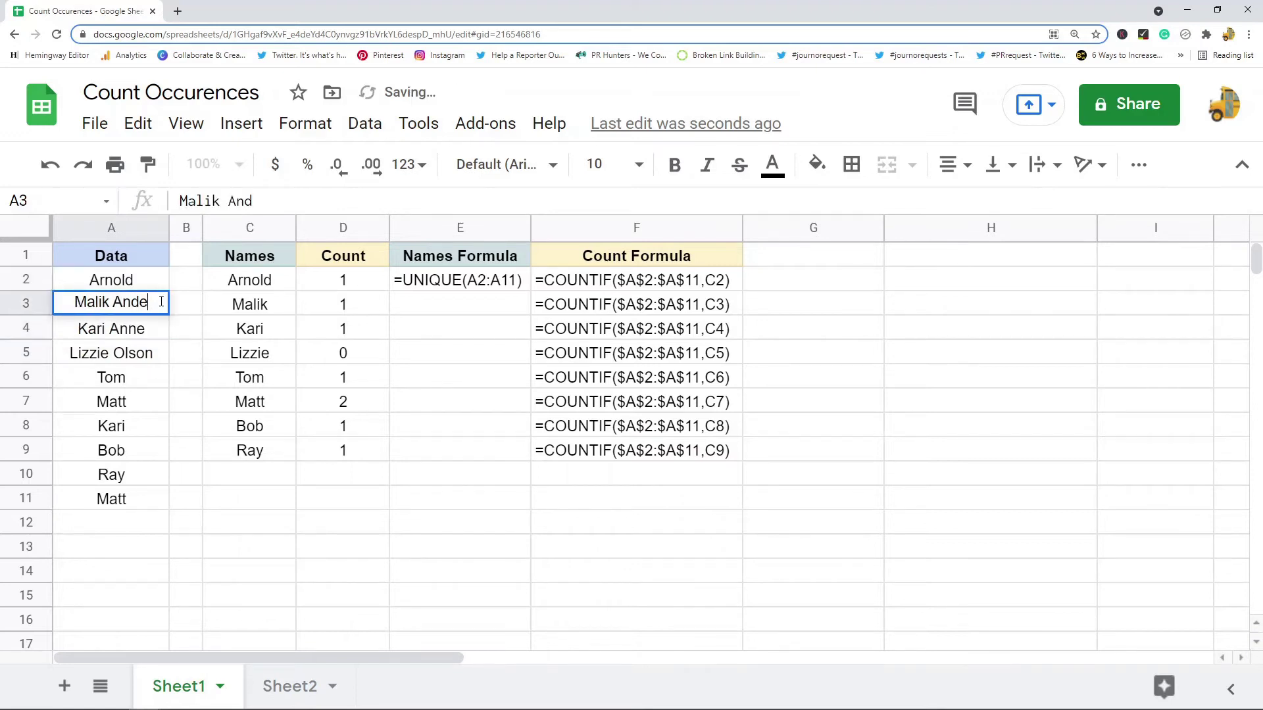
pyautogui.click(408, 473)
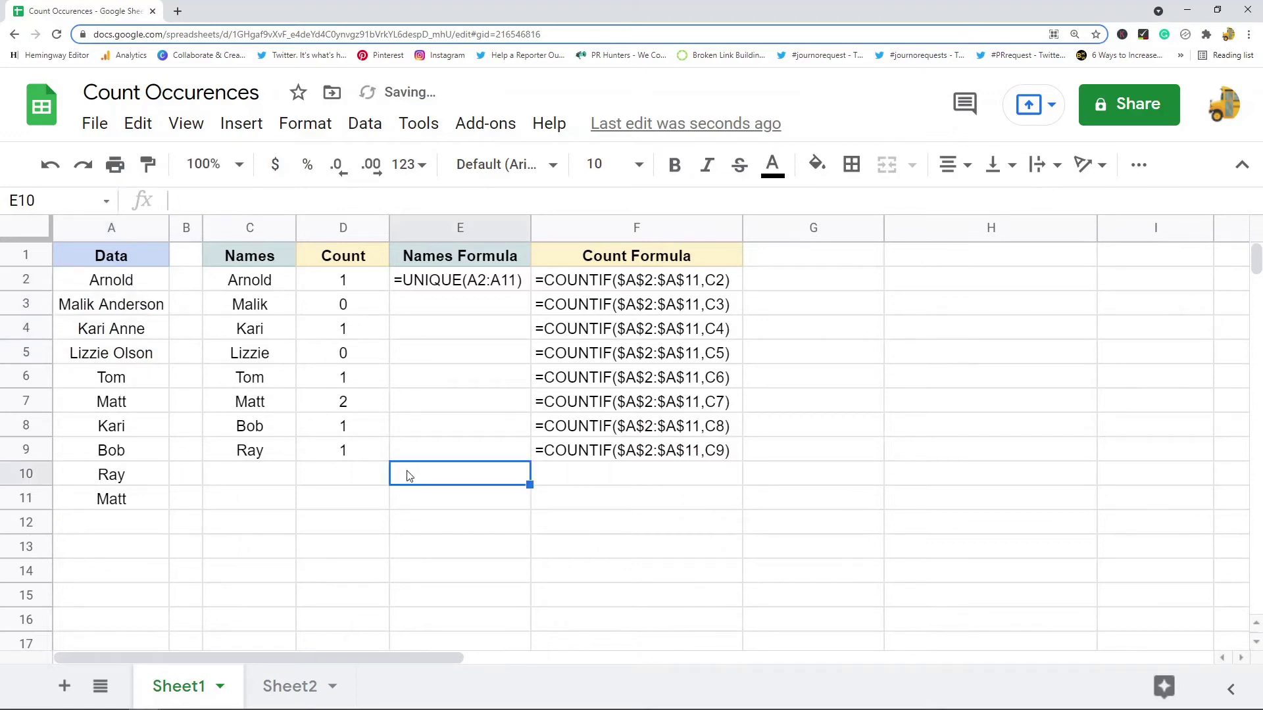
# Review the exact-match counts. Malik and Lizzie now show 0 and Kari shows 1.
pyautogui.click(353, 313)
pyautogui.click(353, 346)
pyautogui.click(375, 306)
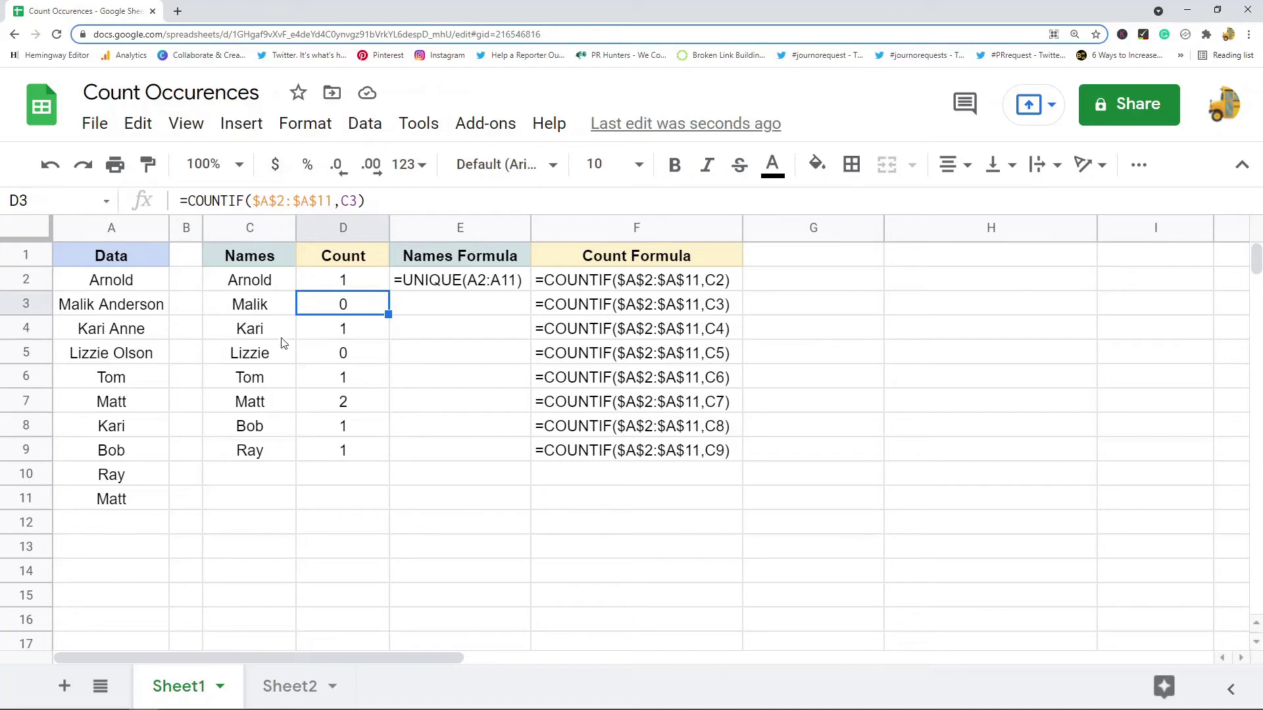
pyautogui.click(266, 311)
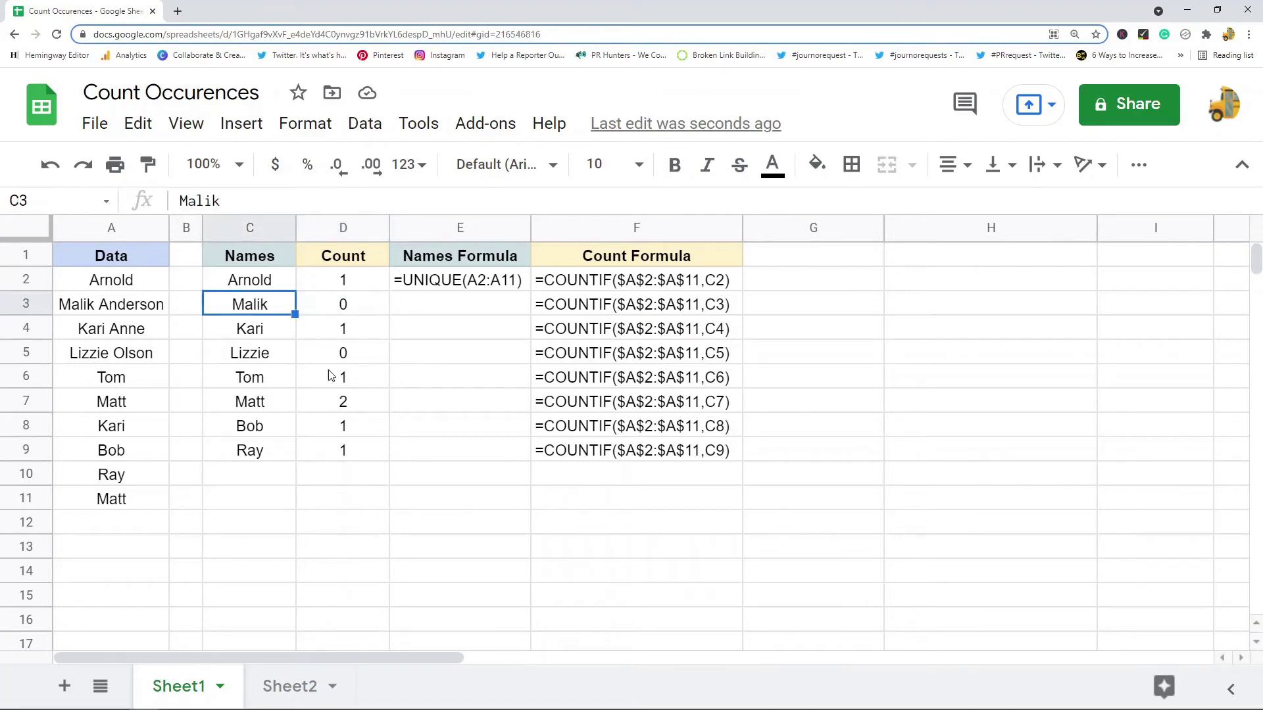
pyautogui.click(365, 284)
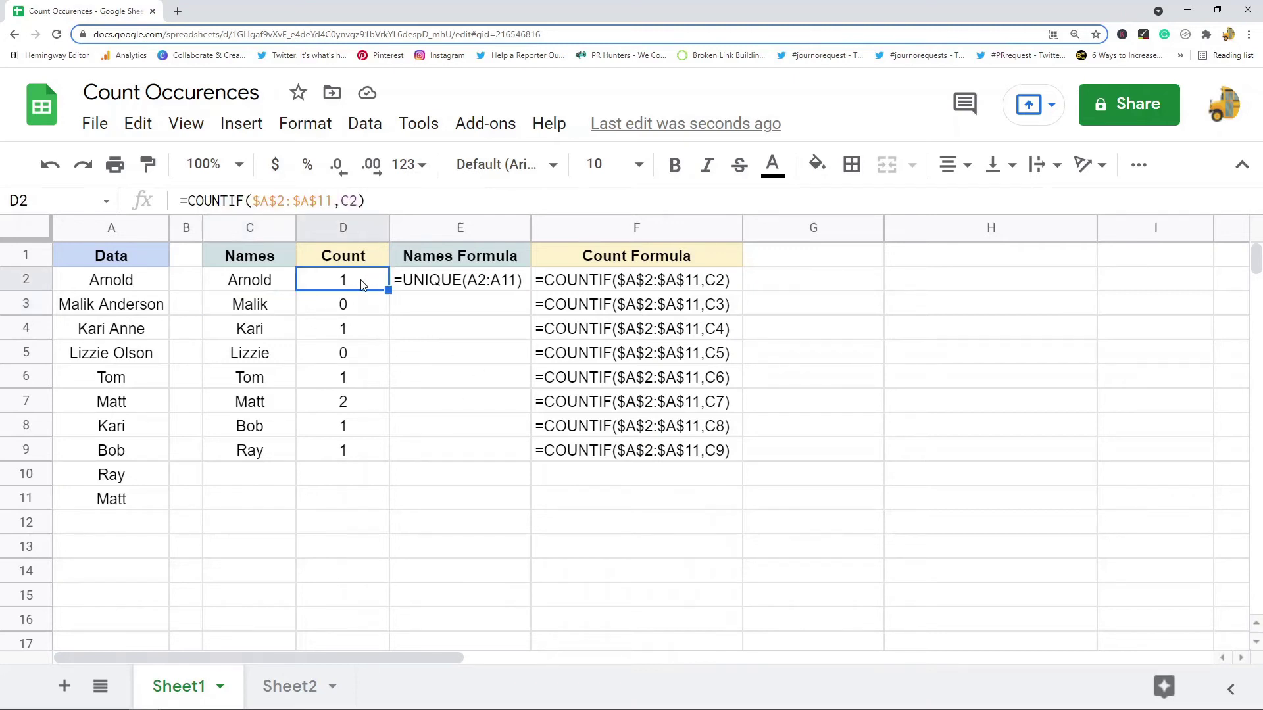
pyautogui.click(265, 290)
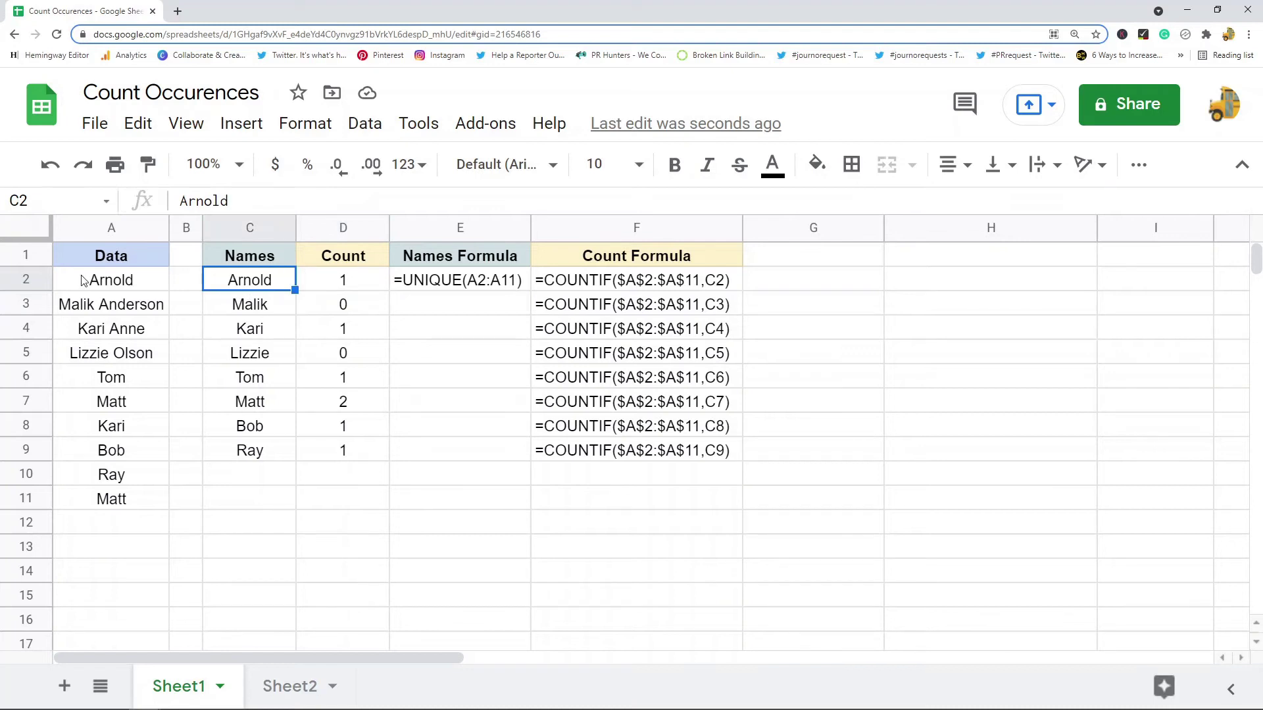
pyautogui.moveTo(94, 283); pyautogui.dragTo(100, 498)
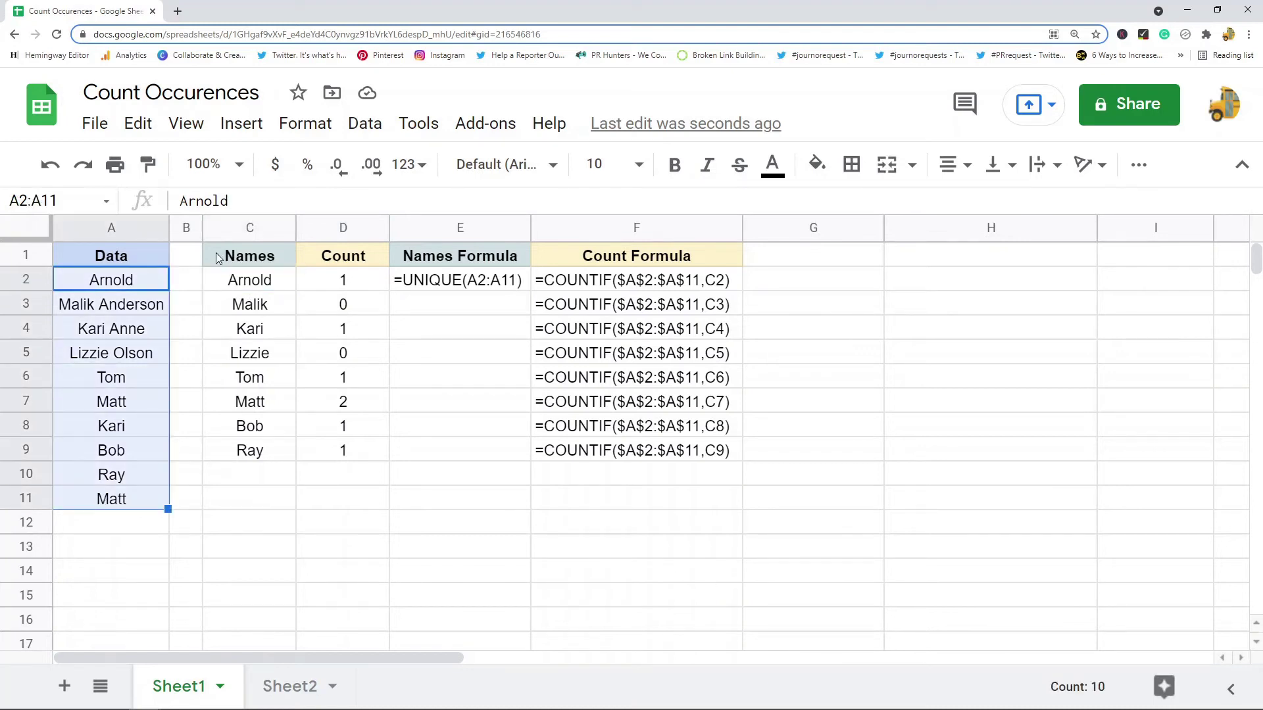
pyautogui.click(309, 689)
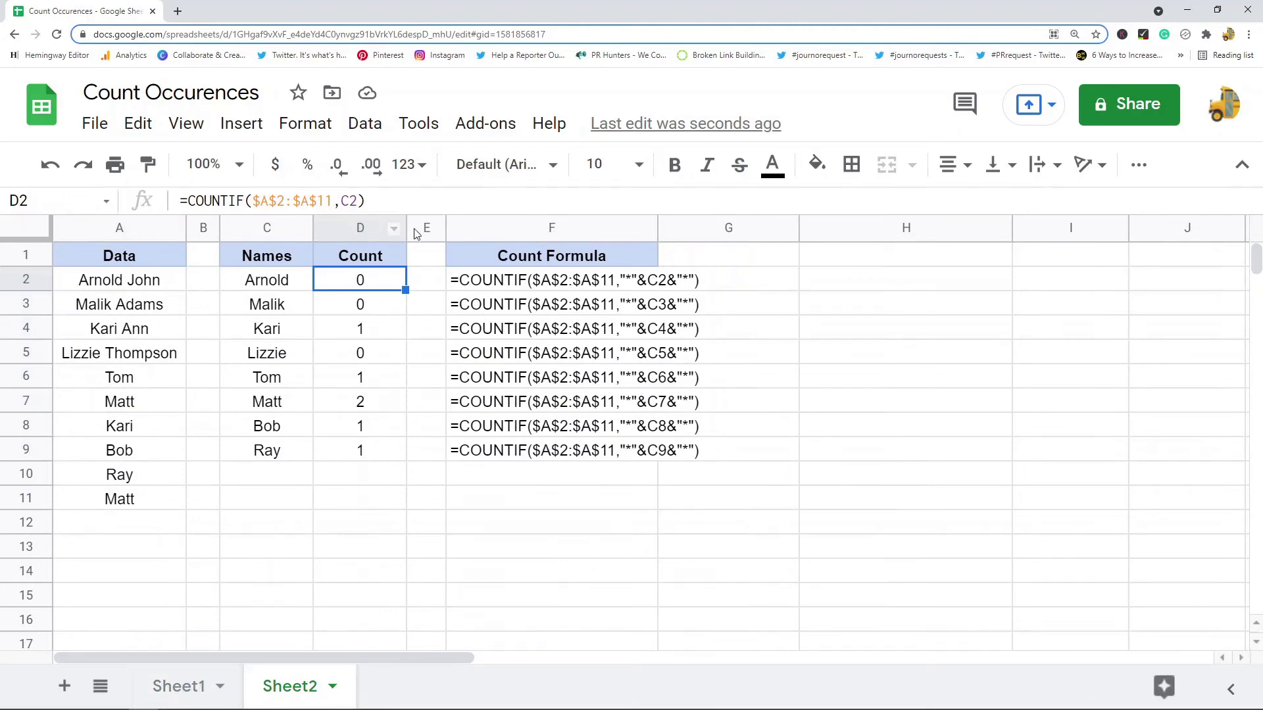
pyautogui.moveTo(371, 447); pyautogui.dragTo(365, 282)
pyautogui.moveTo(158, 284); pyautogui.dragTo(161, 362)
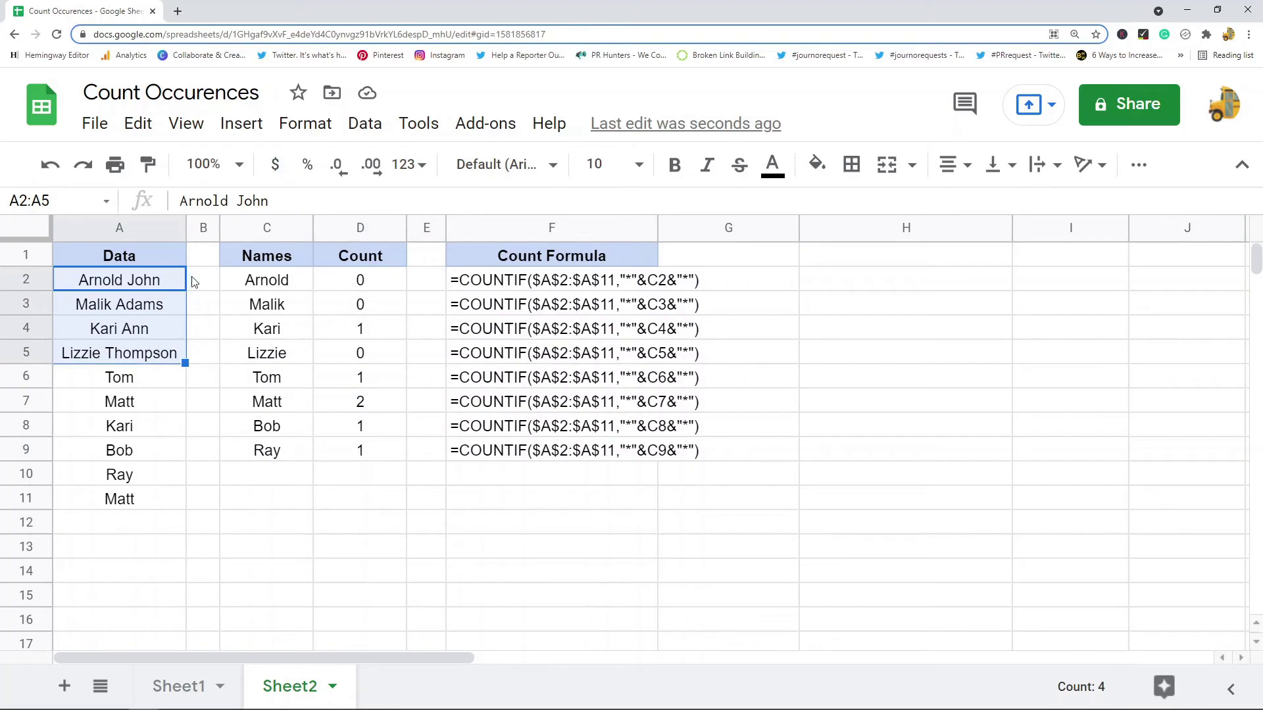
pyautogui.moveTo(362, 284); pyautogui.dragTo(361, 309)
pyautogui.click(364, 359)
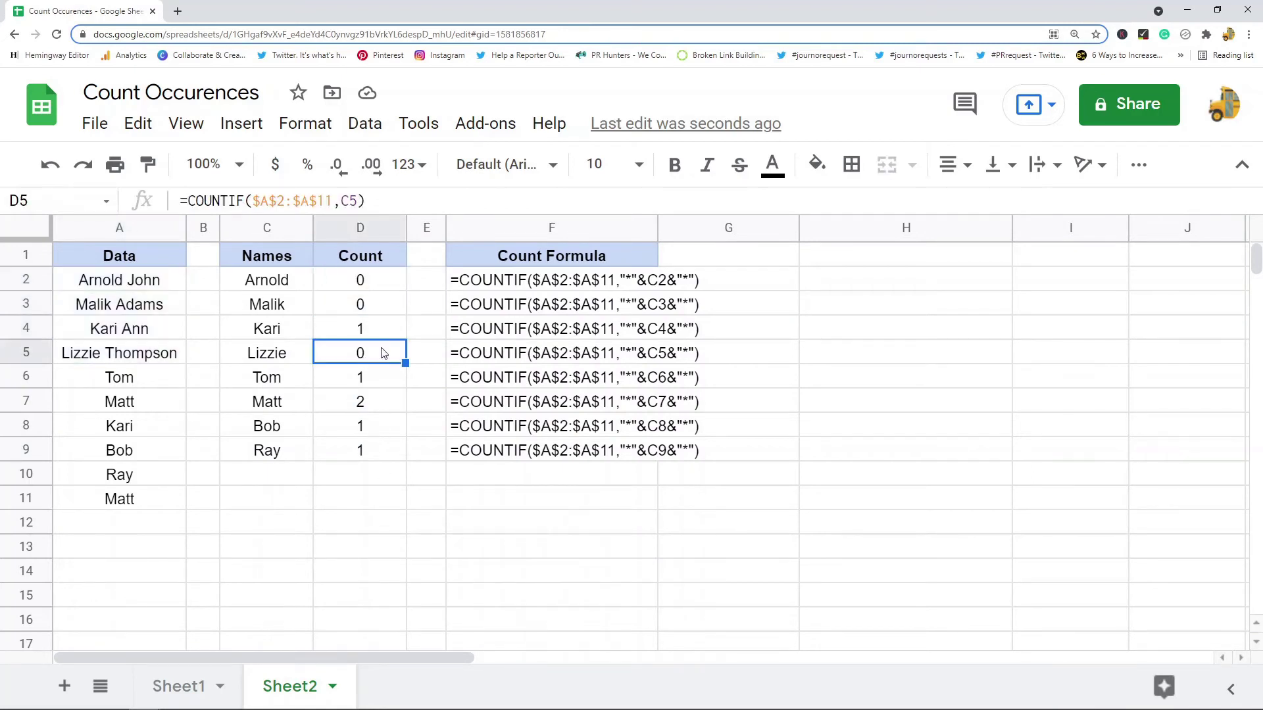
pyautogui.click(141, 357)
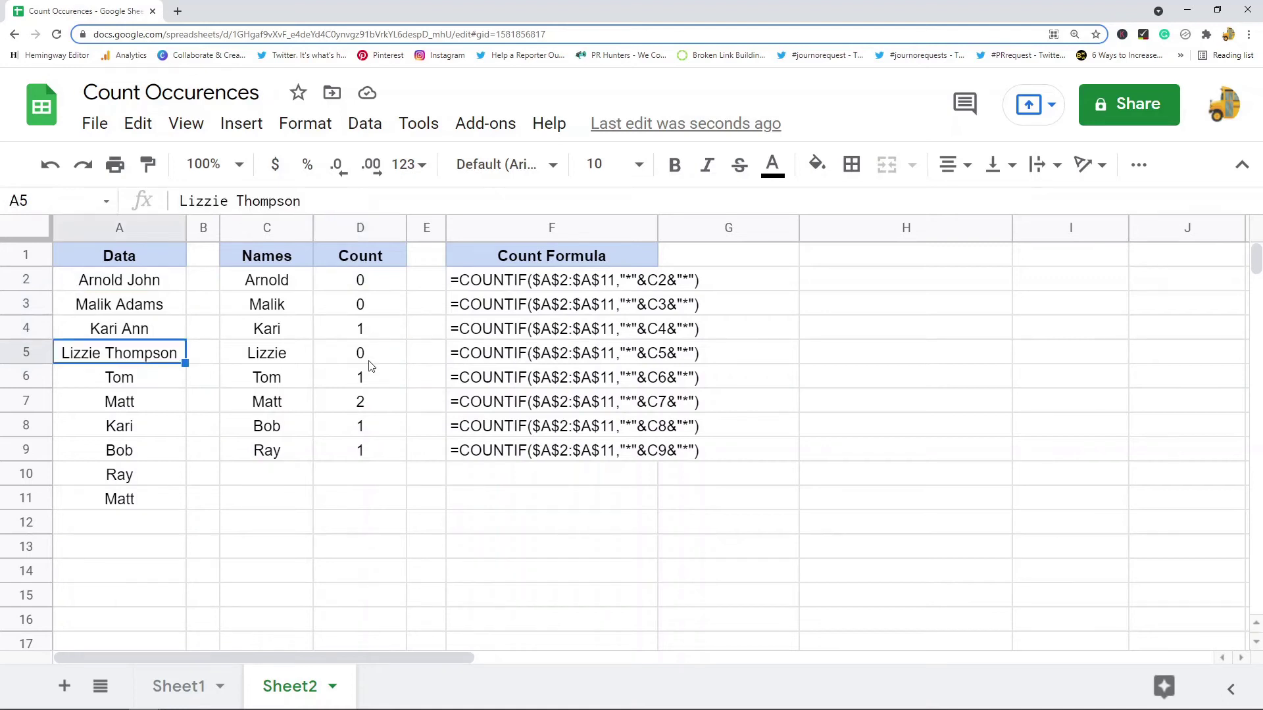
pyautogui.click(367, 361)
pyautogui.click(158, 357)
# Change D2's criterion to "*"&C2&"*" so COUNTIF matches partial names.
pyautogui.click(367, 283)
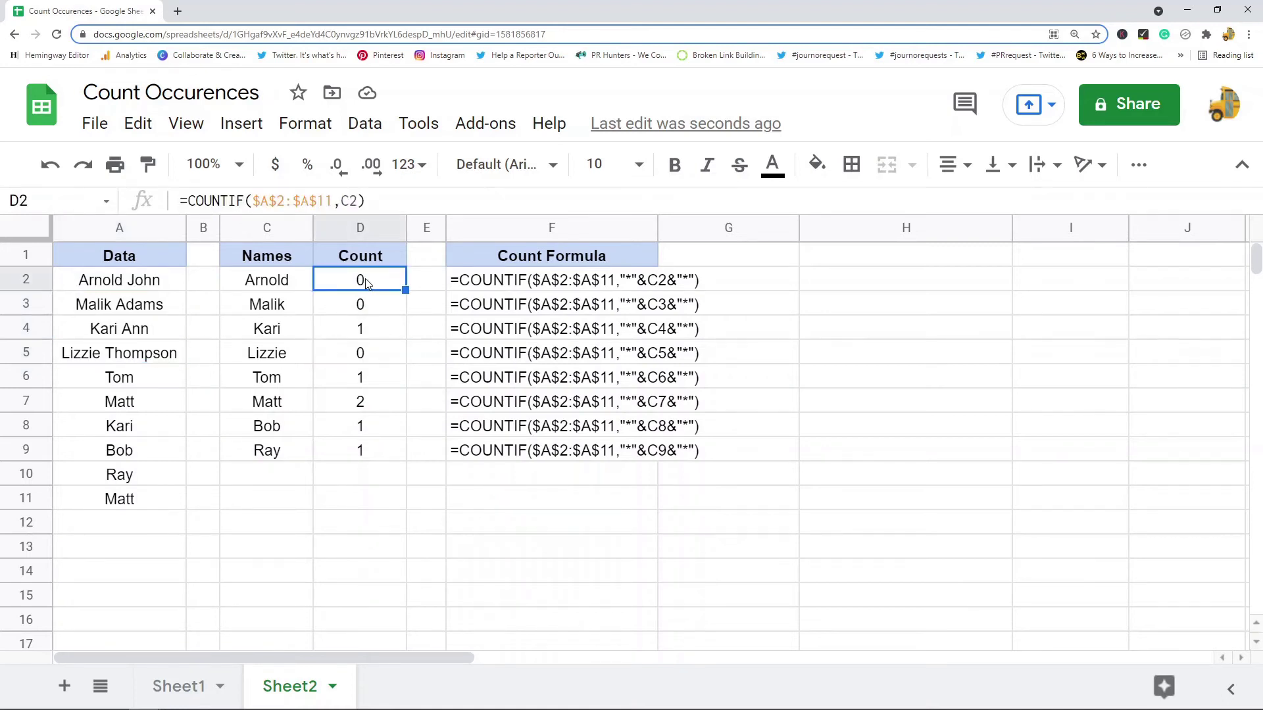
pyautogui.click(340, 202)
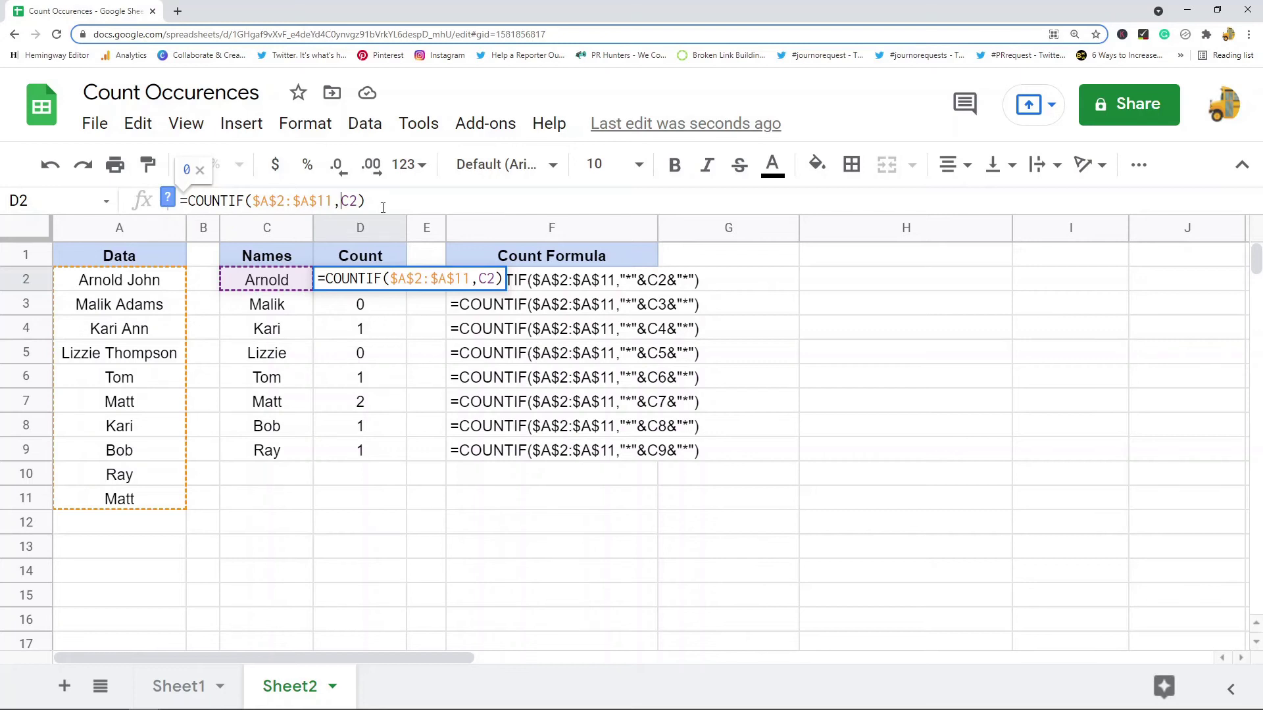
pyautogui.write('"')
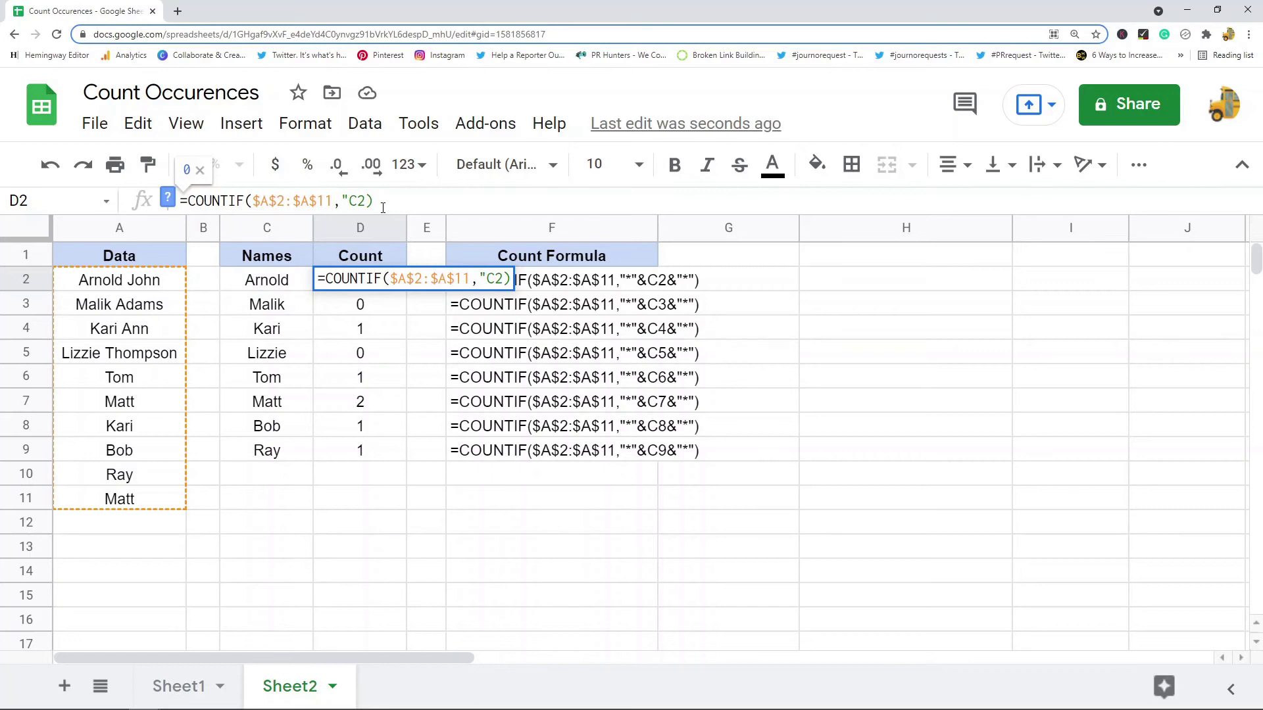
pyautogui.write('*"&C2')
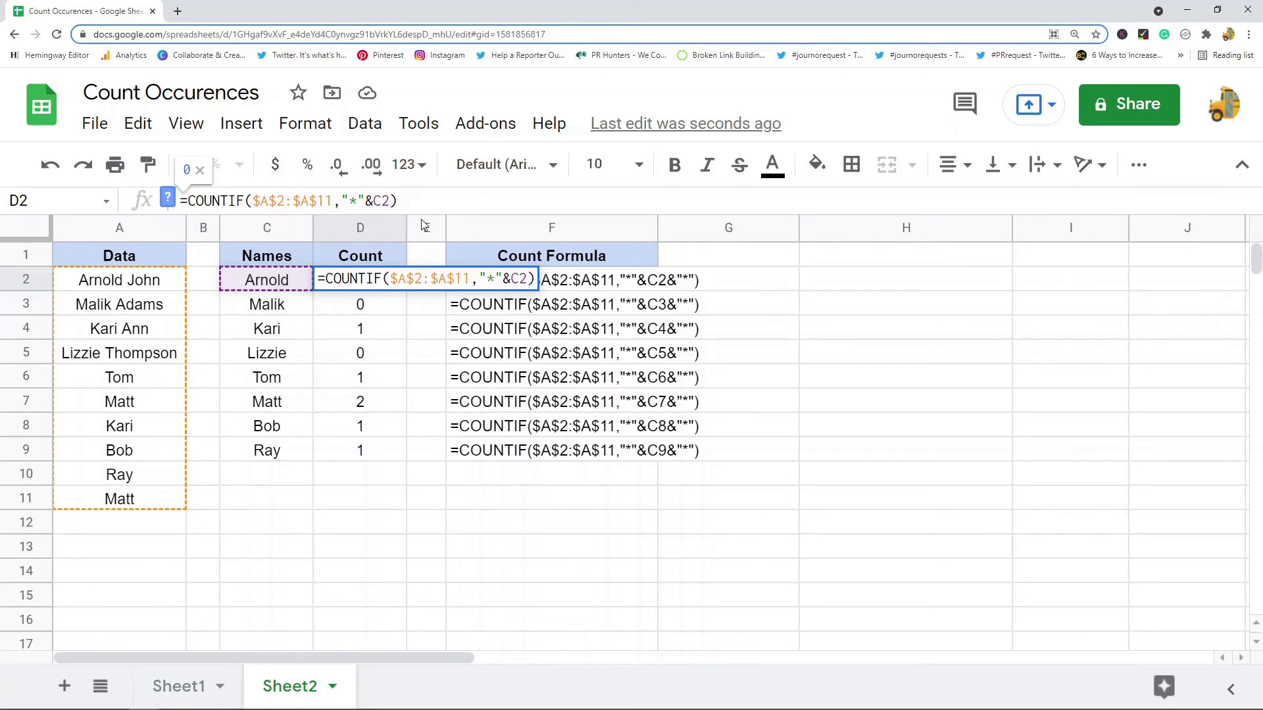
pyautogui.write('&"*')
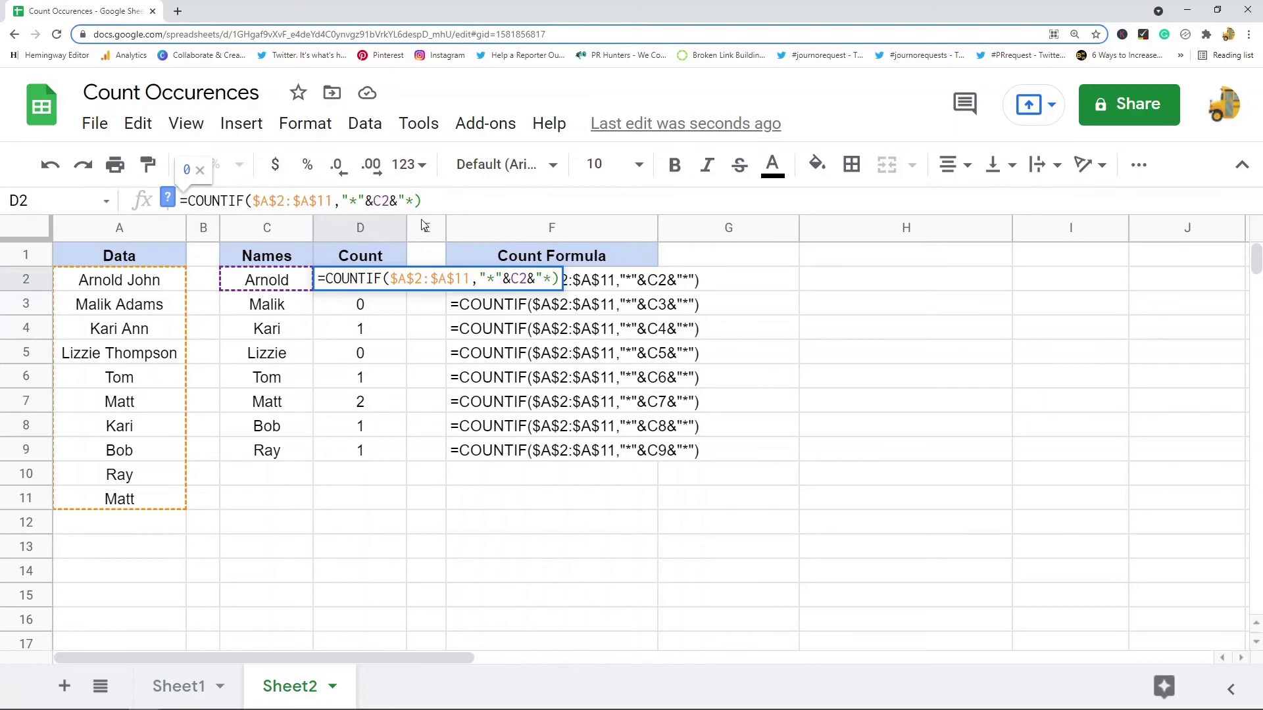
pyautogui.write('"')
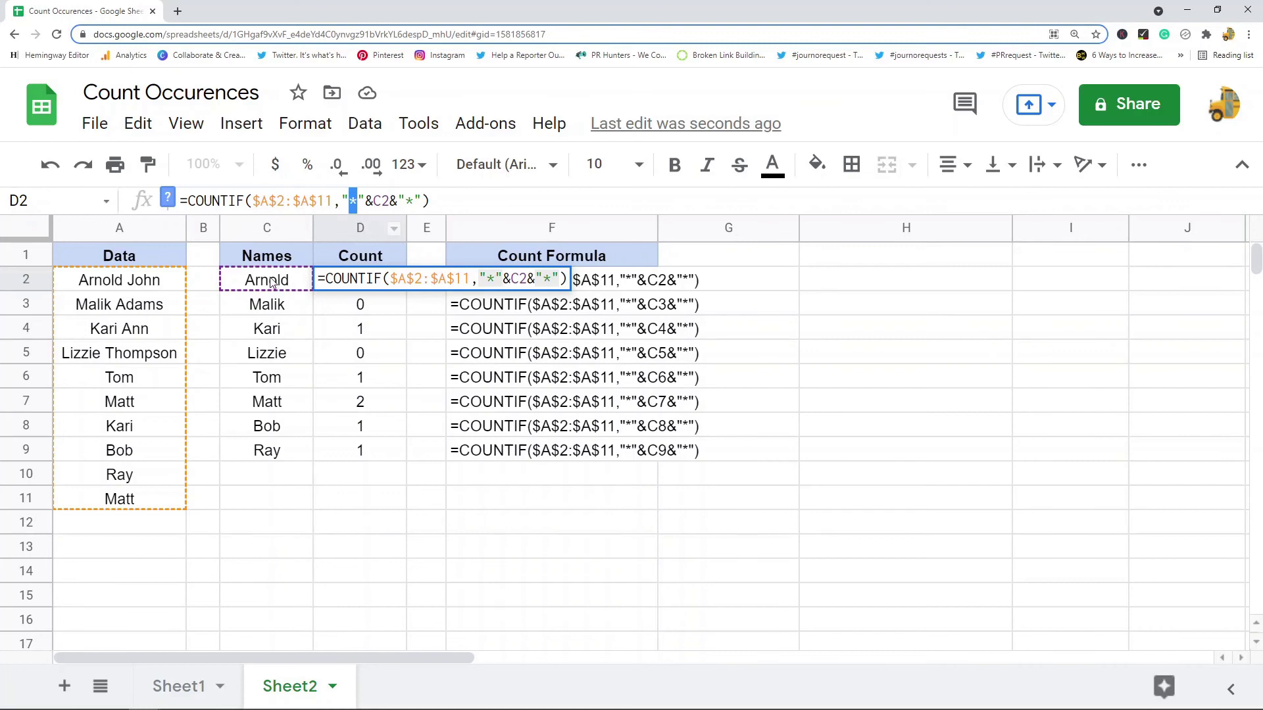
pyautogui.click(373, 200)
pyautogui.moveTo(373, 201); pyautogui.dragTo(344, 202)
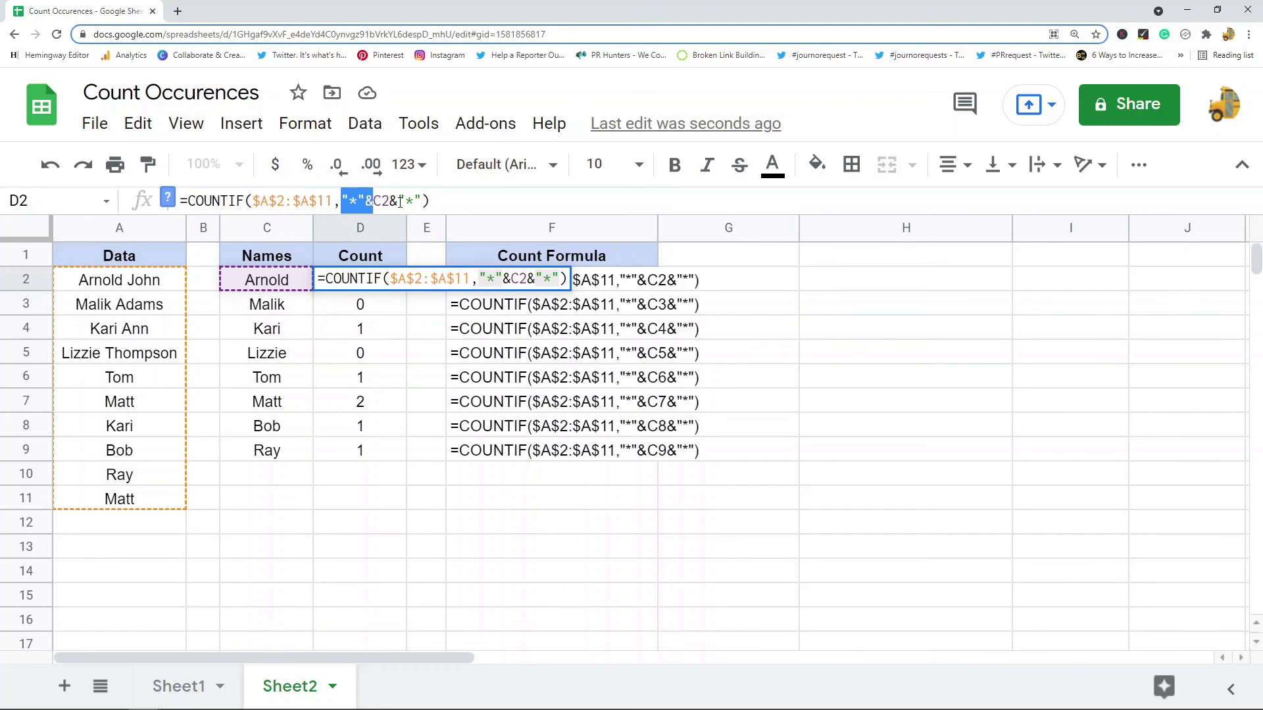
pyautogui.moveTo(390, 201); pyautogui.dragTo(422, 200)
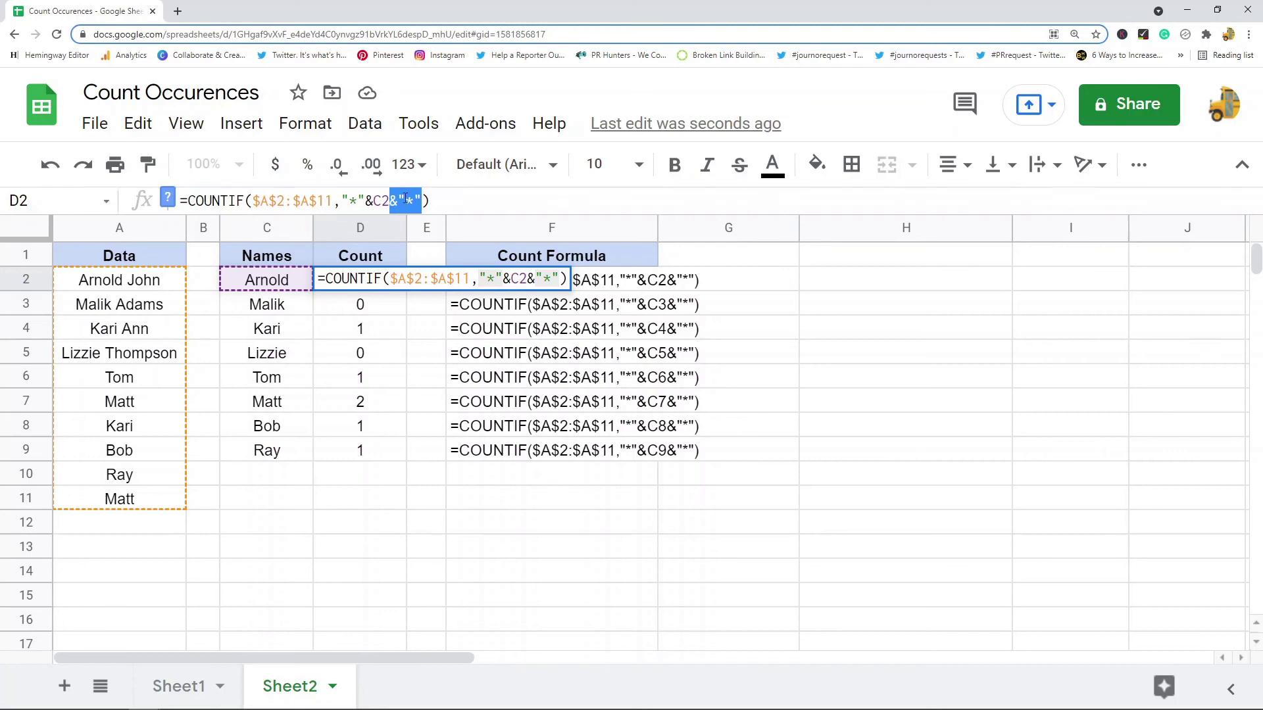
# Commit the wildcard formula in D2 and paste it into D3:D9, giving Kari 2 and Malik and Lizzie 1.
pyautogui.click(457, 194)
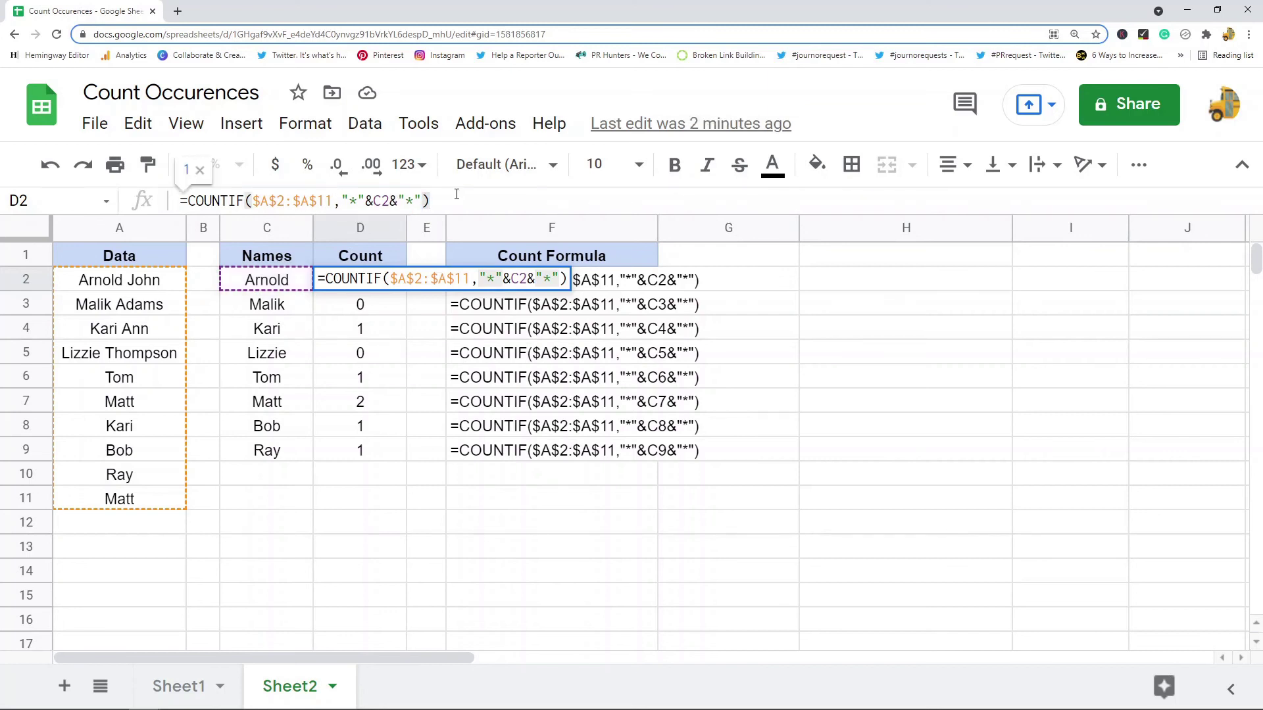
pyautogui.press('Return')
pyautogui.click(369, 276)
pyautogui.hotkey('ctrl', 'c')
pyautogui.moveTo(363, 309); pyautogui.dragTo(367, 457)
pyautogui.hotkey('ctrl', 'v')
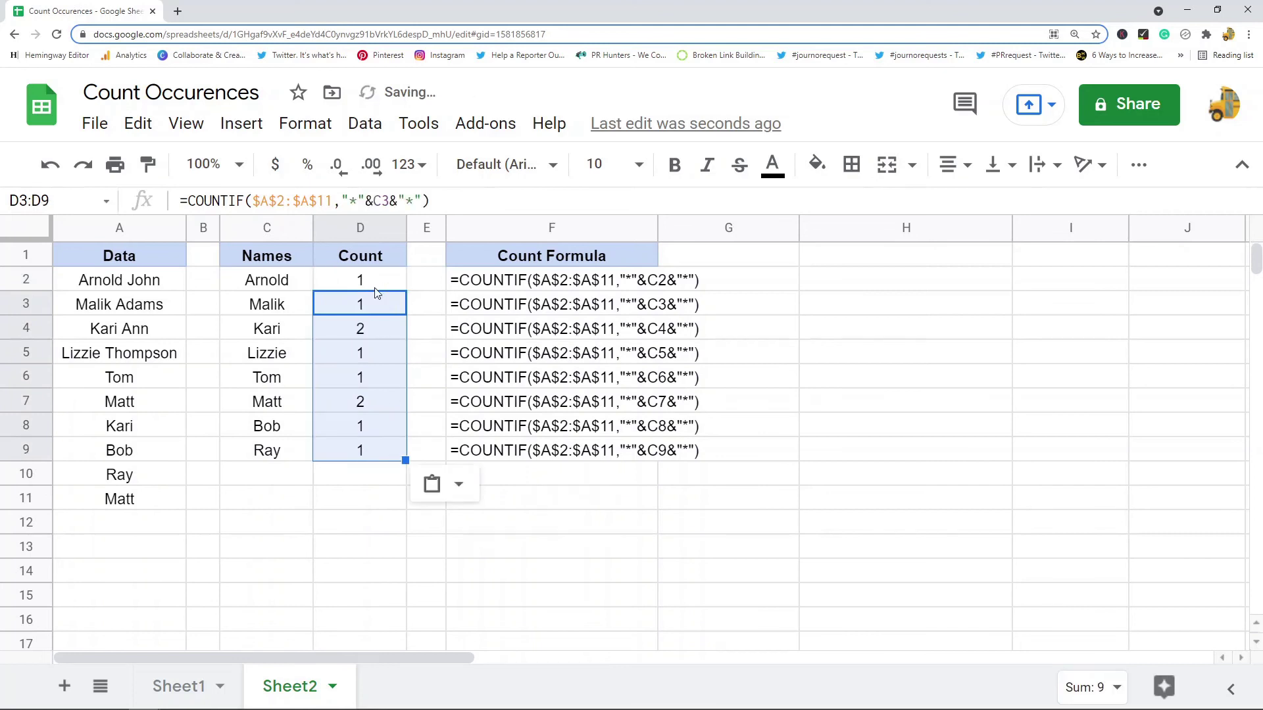
pyautogui.moveTo(378, 283); pyautogui.dragTo(383, 453)
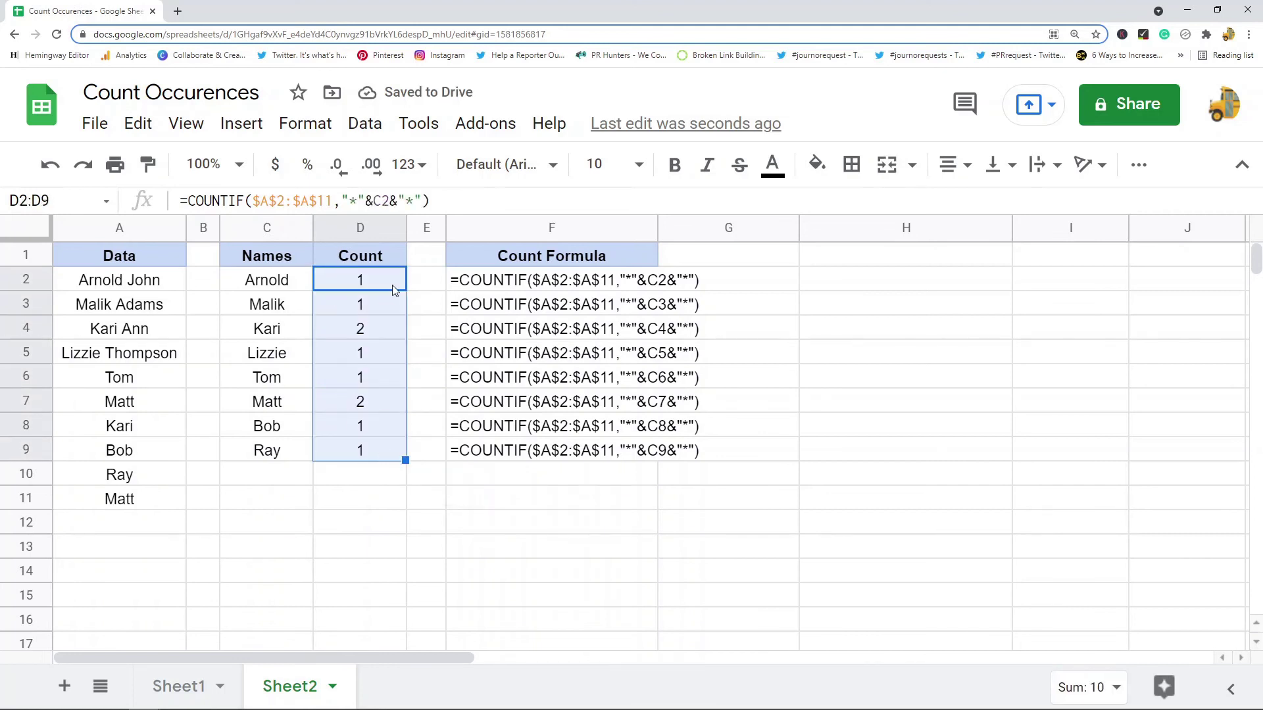